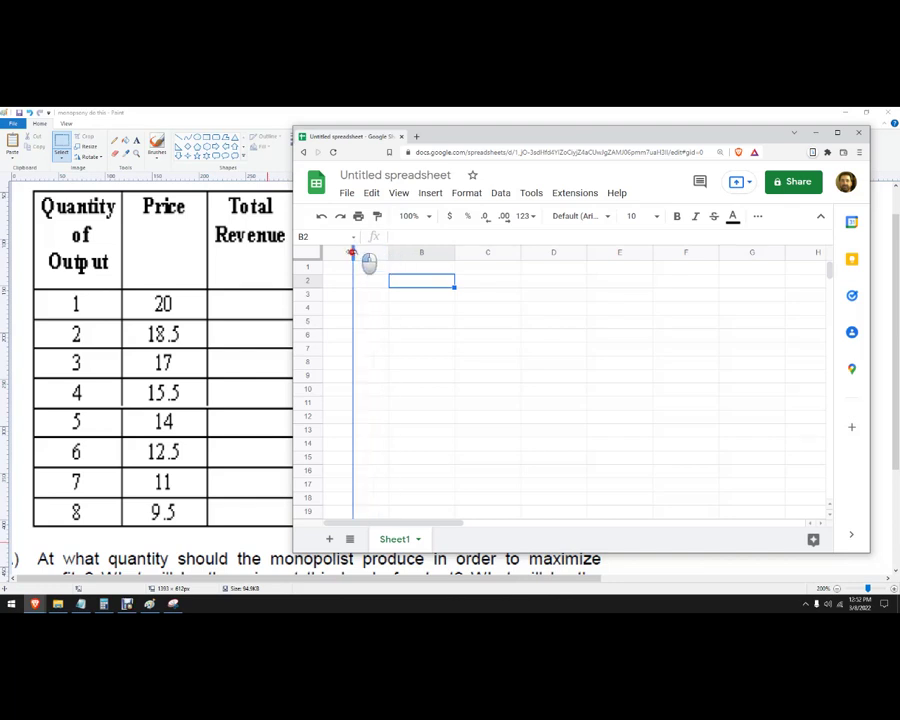
Minimize the spreadsheet window and bring the top of the monopolist table image into view.
mouse_move(425, 136)
left_mouse_down()
mouse_move(525, 138)
mouse_move(586, 195)
mouse_move(574, 225)
mouse_move(413, 146)
left_mouse_up()
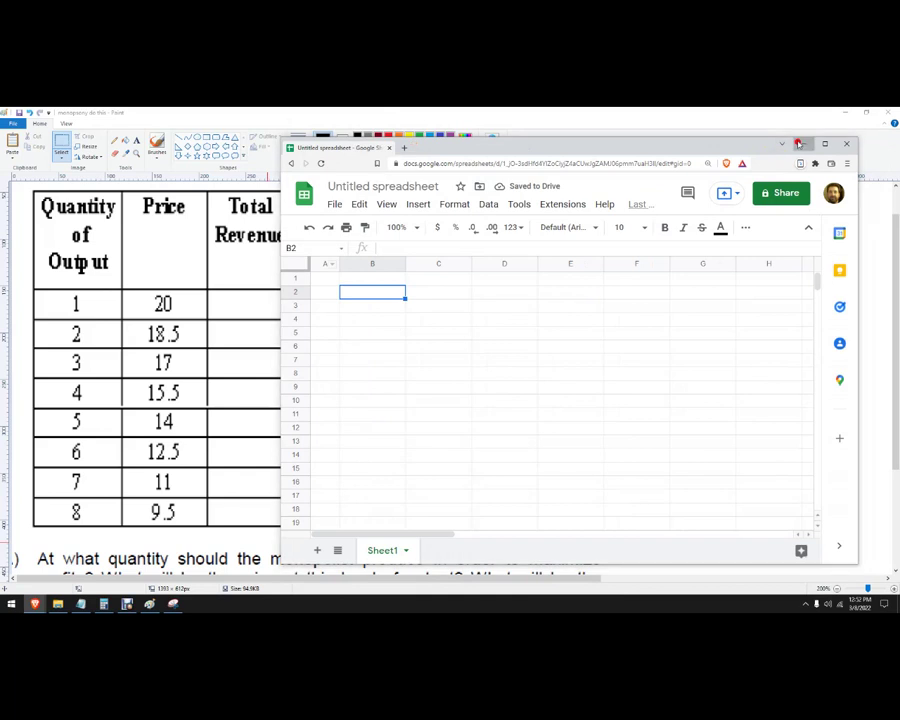
left_click(803, 143)
scroll(674, 466, "up", 1)
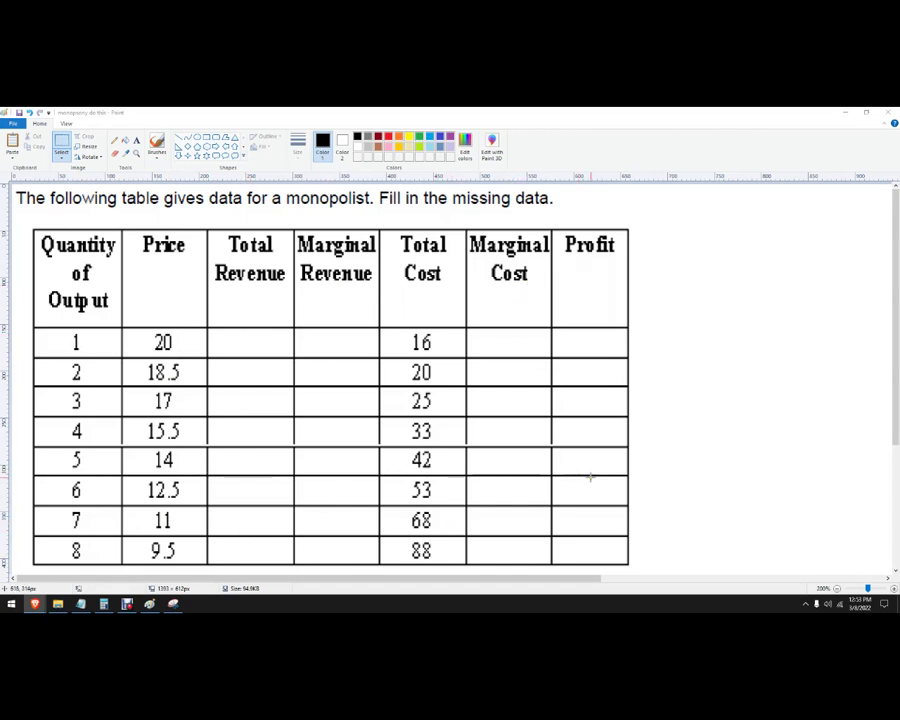
Add the text P*Q beneath the Total Revenue heading of the table.
left_click(137, 142)
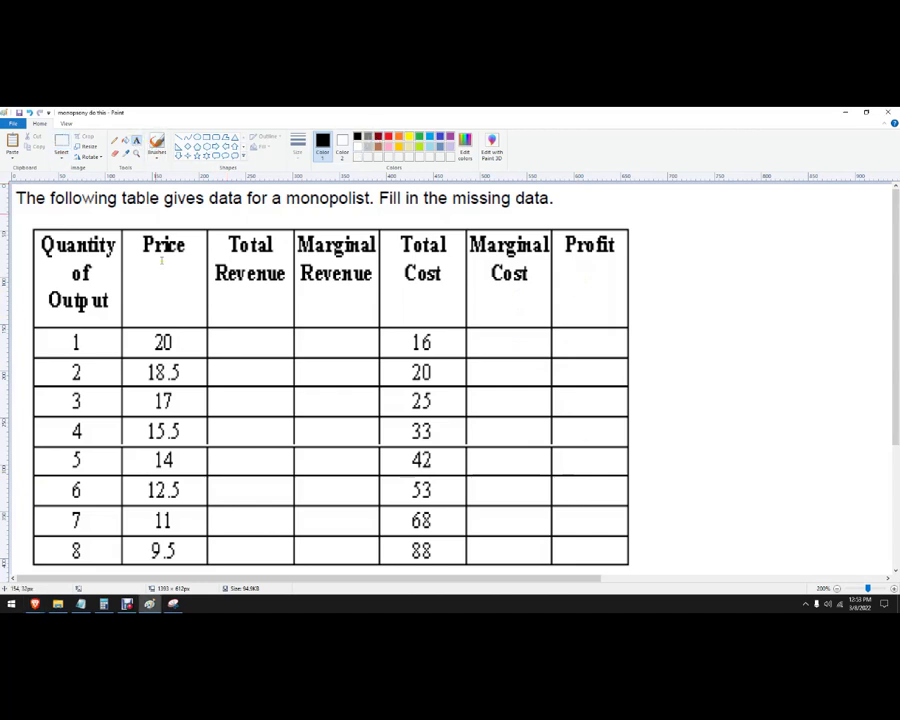
left_click(213, 298)
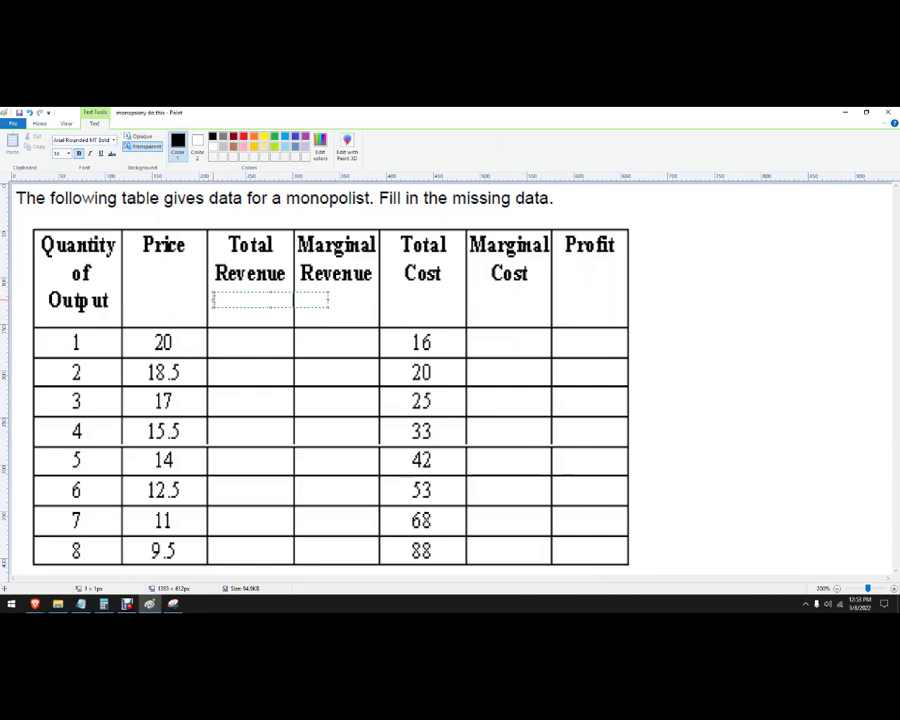
type("P*Q")
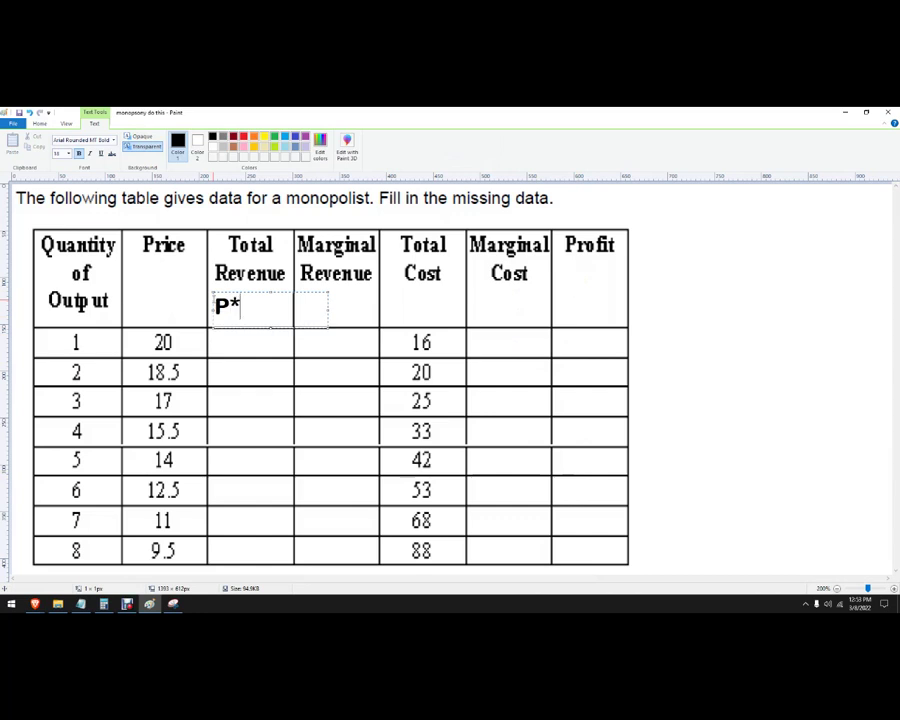
left_click(690, 326)
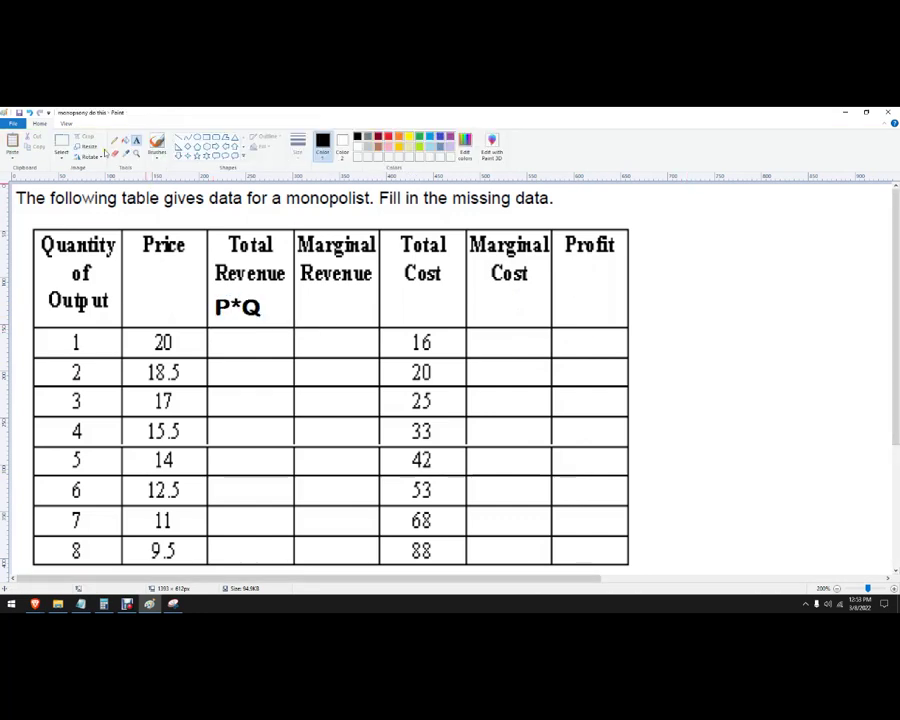
Handwrite the formula ΔTR/ΔQ beneath the Marginal Revenue heading with a thin black brush.
left_click(156, 143)
left_click(298, 148)
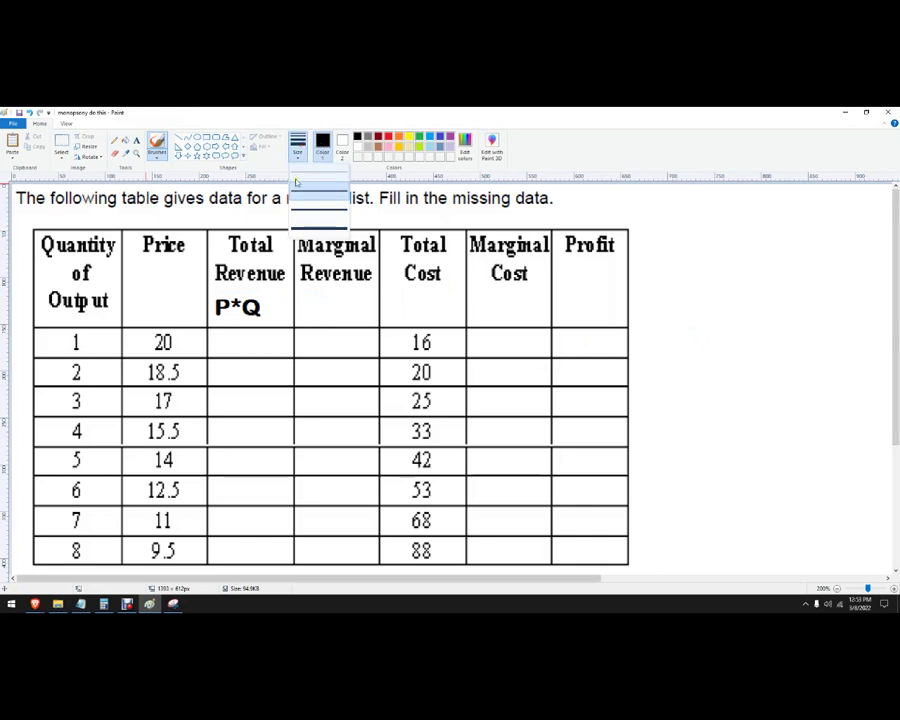
left_click(297, 185)
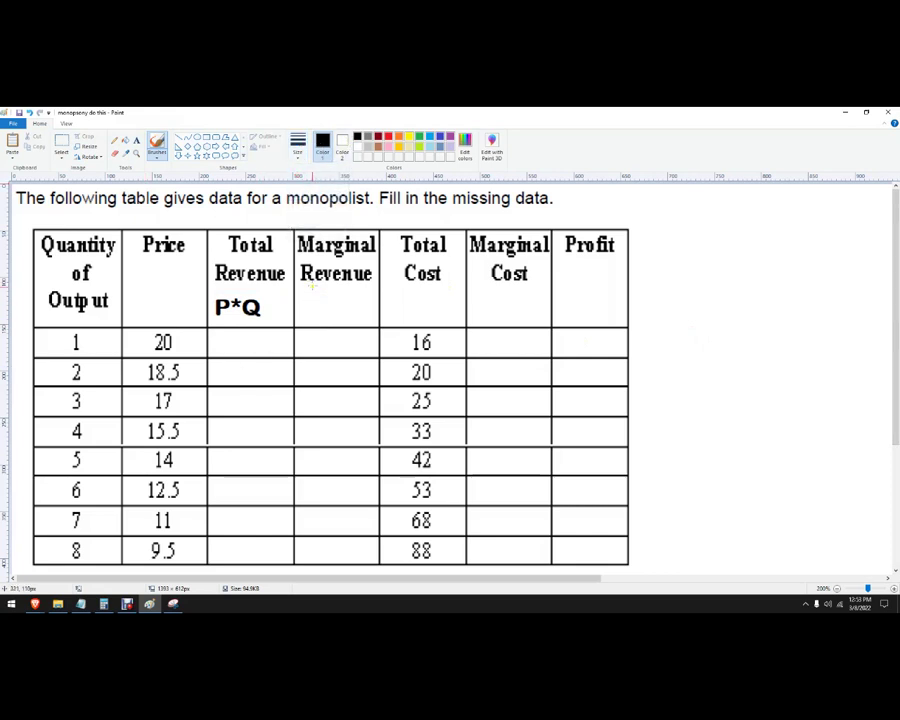
mouse_move(312, 287)
left_mouse_down()
mouse_move(303, 297)
mouse_move(346, 291)
mouse_move(302, 300)
mouse_move(322, 320)
mouse_move(352, 321)
left_mouse_up()
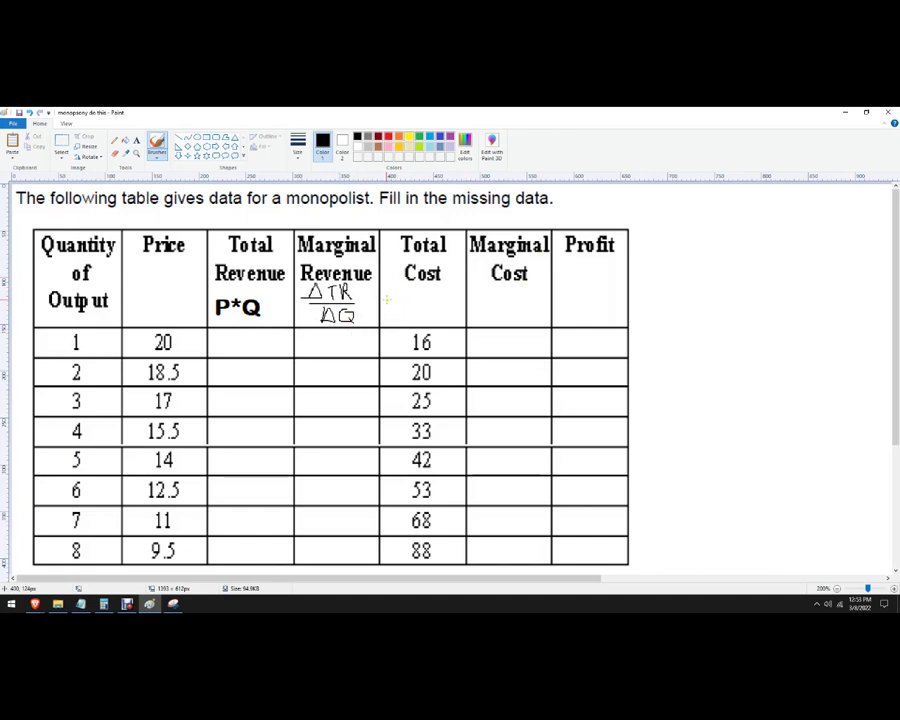
Handwrite VC+FC beneath the Total Cost heading and ΔTC/ΔQ beneath the Marginal Cost heading.
mouse_move(387, 303)
left_mouse_down()
mouse_move(392, 313)
mouse_move(397, 303)
mouse_move(412, 314)
mouse_move(427, 310)
mouse_move(422, 316)
left_mouse_up()
mouse_move(433, 305)
left_mouse_down()
mouse_move(433, 317)
mouse_move(441, 304)
mouse_move(454, 316)
mouse_move(490, 286)
mouse_move(517, 289)
left_mouse_up()
mouse_move(510, 289)
left_mouse_down()
mouse_move(533, 307)
mouse_move(511, 326)
mouse_move(525, 327)
mouse_move(508, 318)
mouse_move(527, 325)
left_mouse_up()
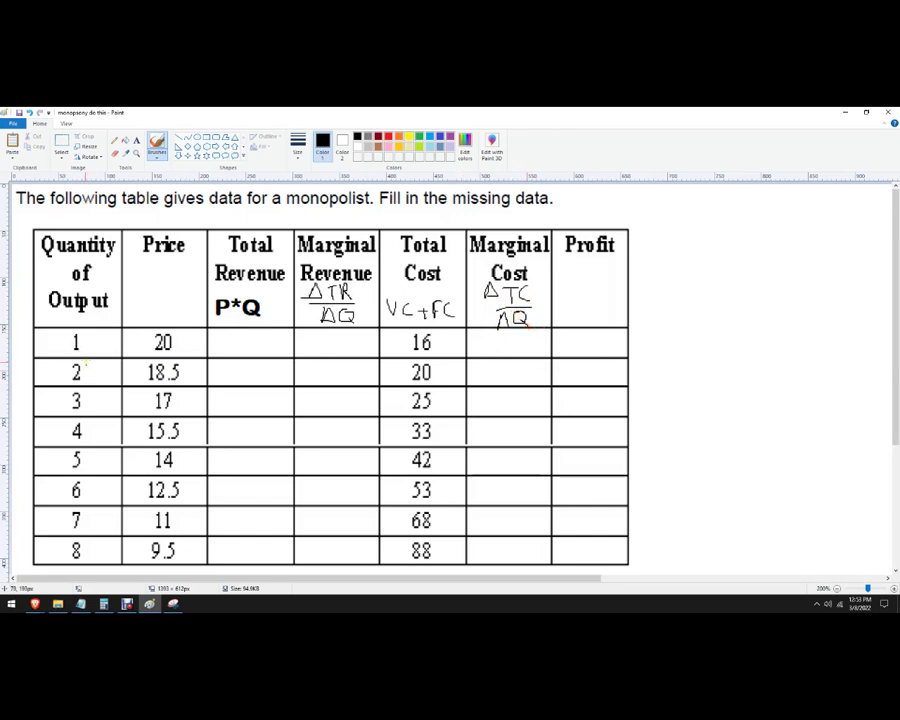
Draw brush strokes linking quantities 1 through 5 in the output column and undo them.
left_click_drag(78, 342, 88, 458)
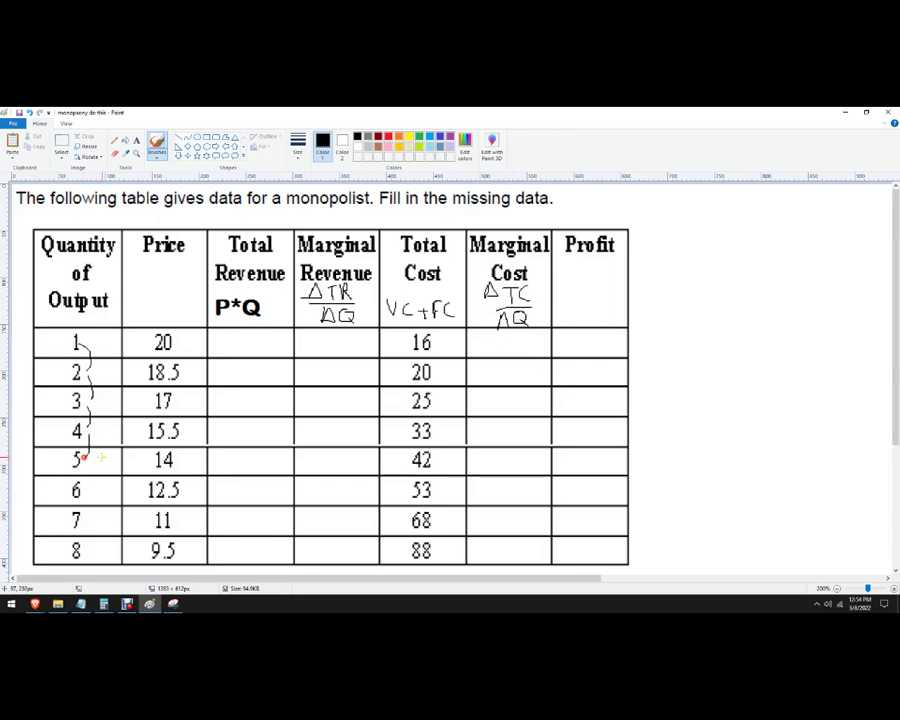
key("ctrl+z")
key("ctrl+z")
key("ctrl+z")
key("ctrl+z")
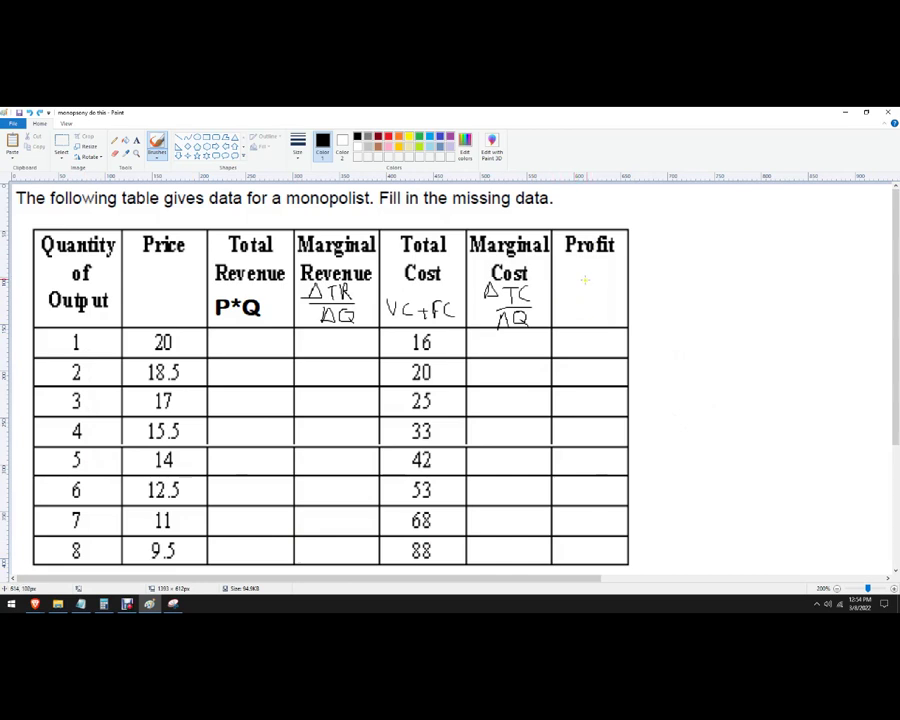
Handwrite the formula TR-TC beneath the Profit heading.
mouse_move(561, 290)
left_mouse_down()
mouse_move(580, 286)
mouse_move(570, 303)
mouse_move(584, 291)
mouse_move(614, 291)
left_mouse_up()
mouse_move(607, 291)
left_mouse_down()
mouse_move(608, 301)
mouse_move(626, 305)
left_mouse_up()
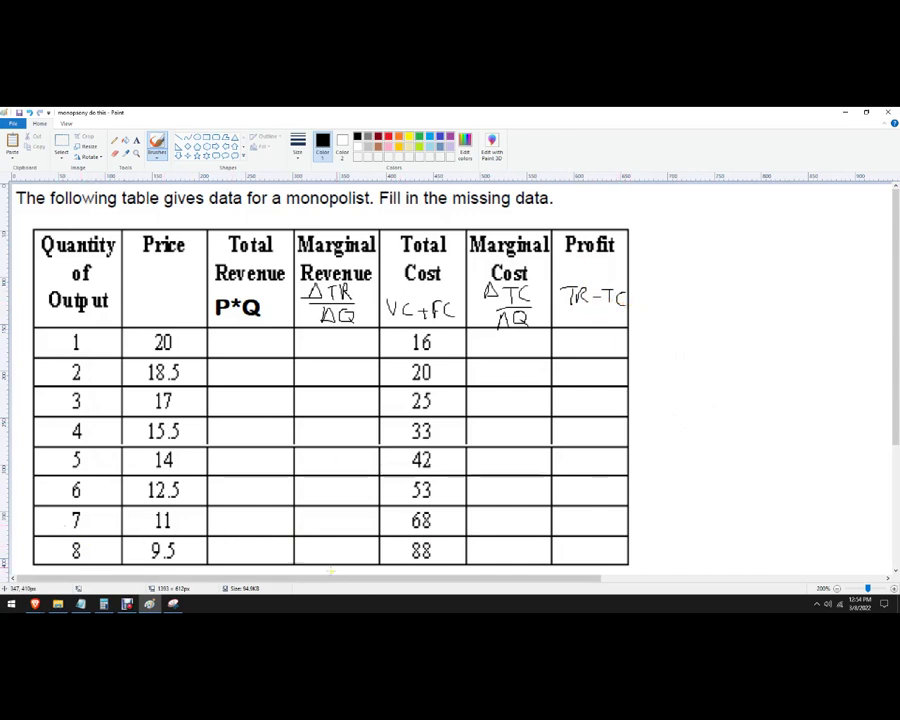
Switch to the untitled Google Sheets spreadsheet beside the image and enter the headers Q, Price and TR in B2:D2.
mouse_move(35, 603)
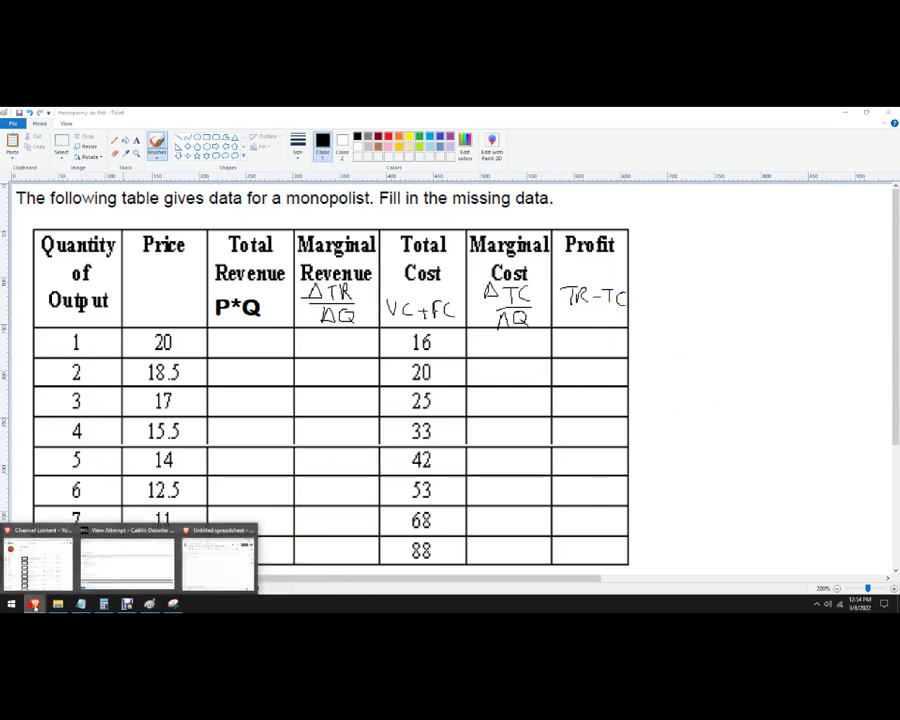
left_click(226, 577)
left_click_drag(486, 146, 641, 150)
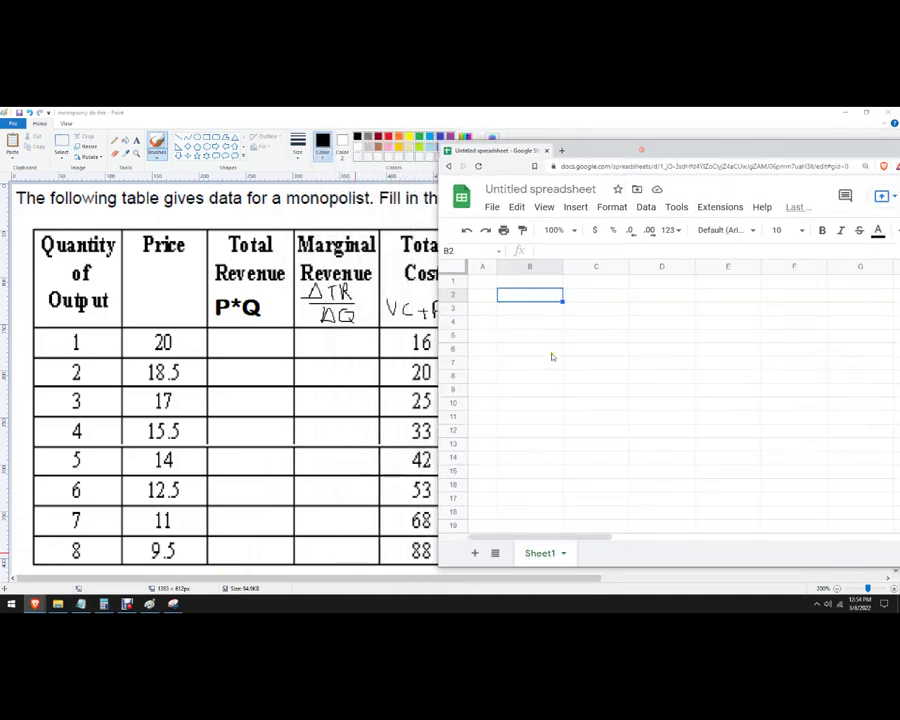
type("Q")
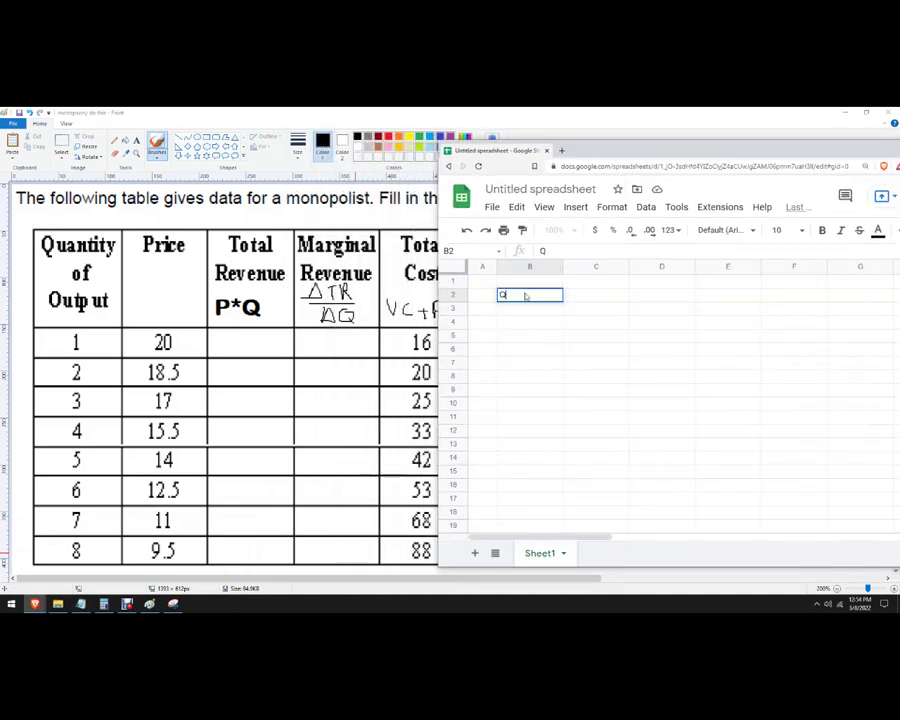
key("Tab")
type("Price")
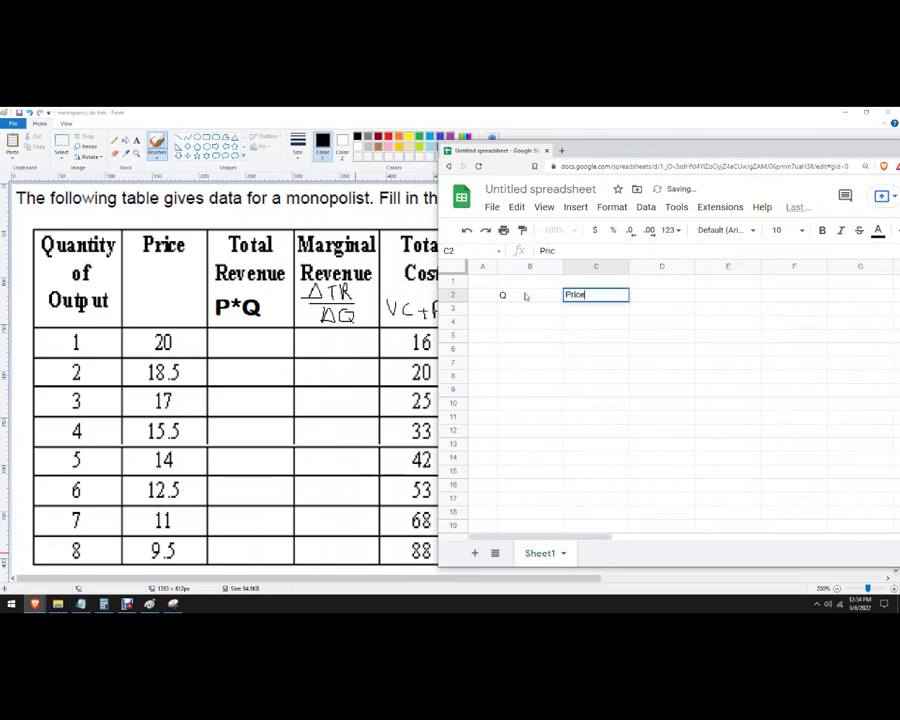
key("Tab")
type("TR")
key("Tab")
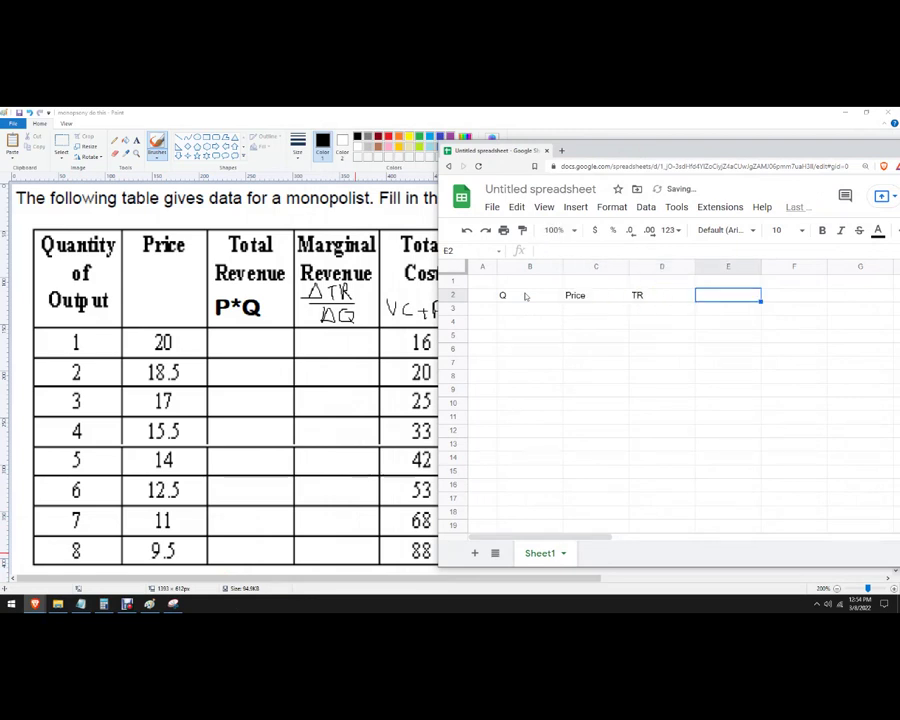
Enter the headers MR, TC, MC and Profit in E2:H2, keeping the source table's headings and quantities in view.
type("MR")
key("Tab")
type("T")
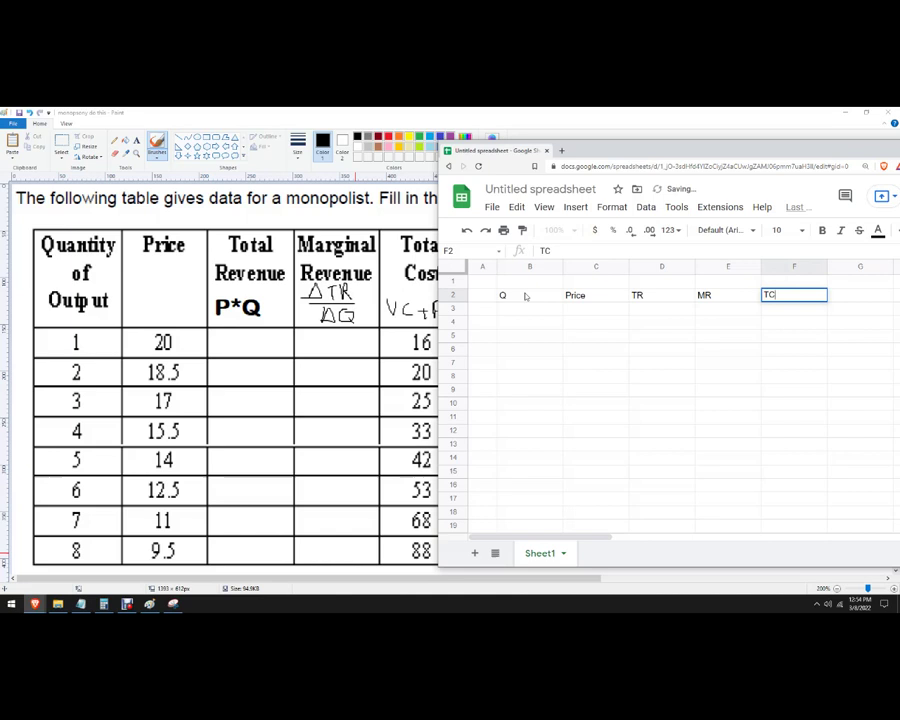
type("C")
key("Tab")
mouse_move(595, 153)
left_mouse_down()
mouse_move(617, 161)
mouse_move(279, 300)
left_mouse_up()
type("MC")
key("Tab")
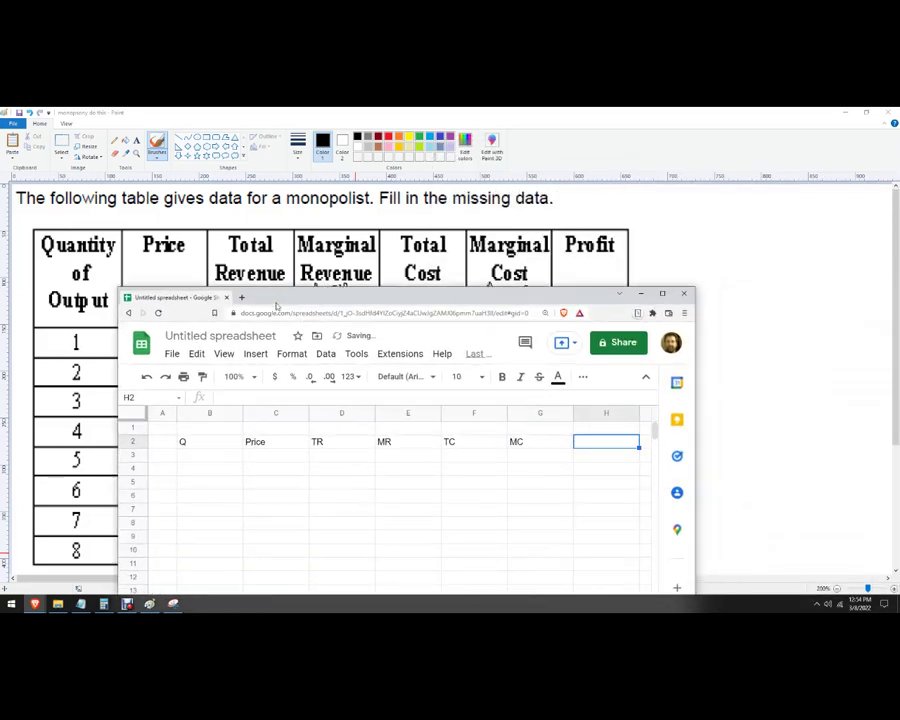
type("Profit")
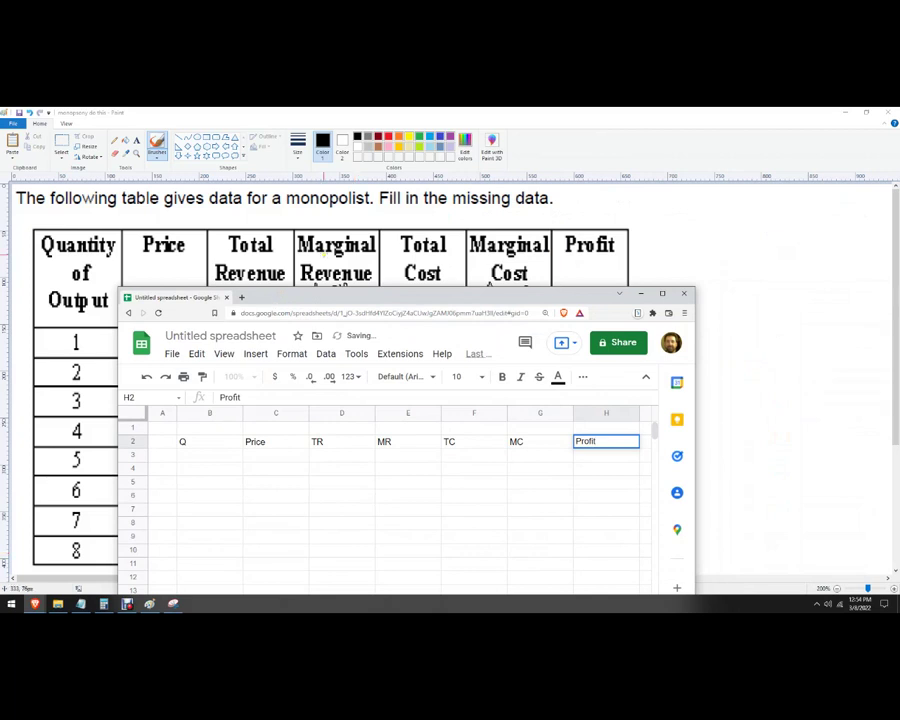
left_click_drag(311, 295, 513, 145)
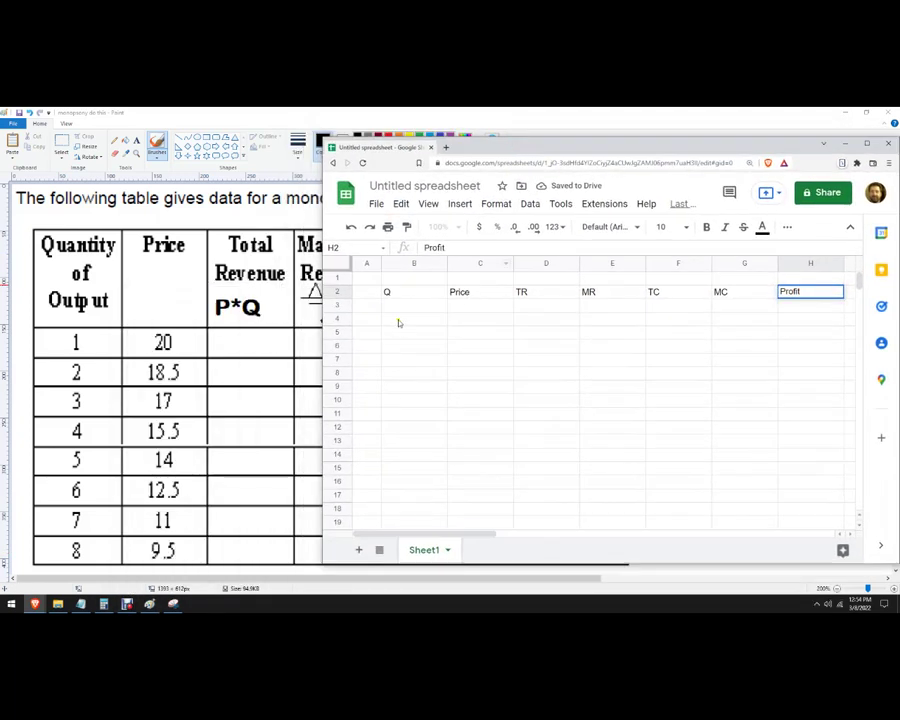
Enter 1, 2 and 3 in the Q column from B3 and fill the series down to 8 in B10.
left_click(402, 307)
type("1")
key("Return")
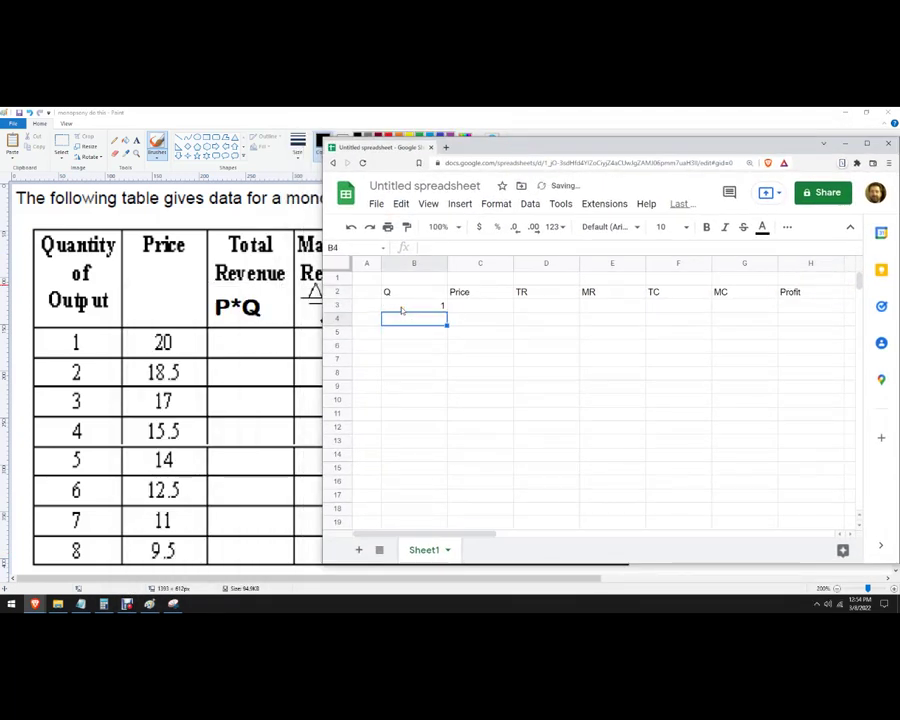
type("2")
key("Return")
type("3")
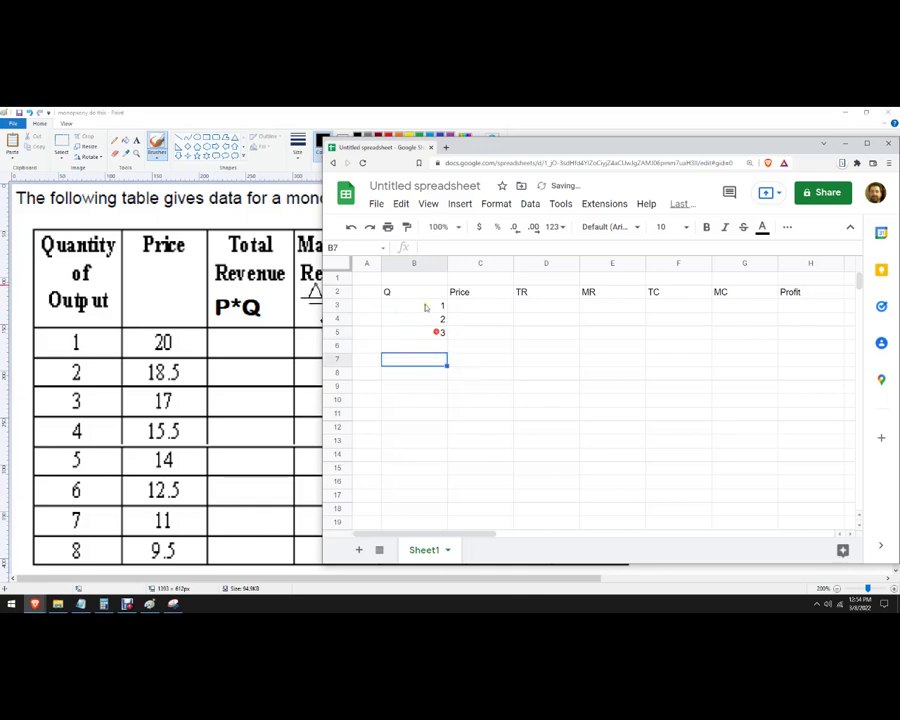
left_click_drag(428, 307, 447, 408)
left_click(480, 404)
Clear the last quantity in B10, try to refill it from B9, and enter 8 in it.
left_click(415, 400)
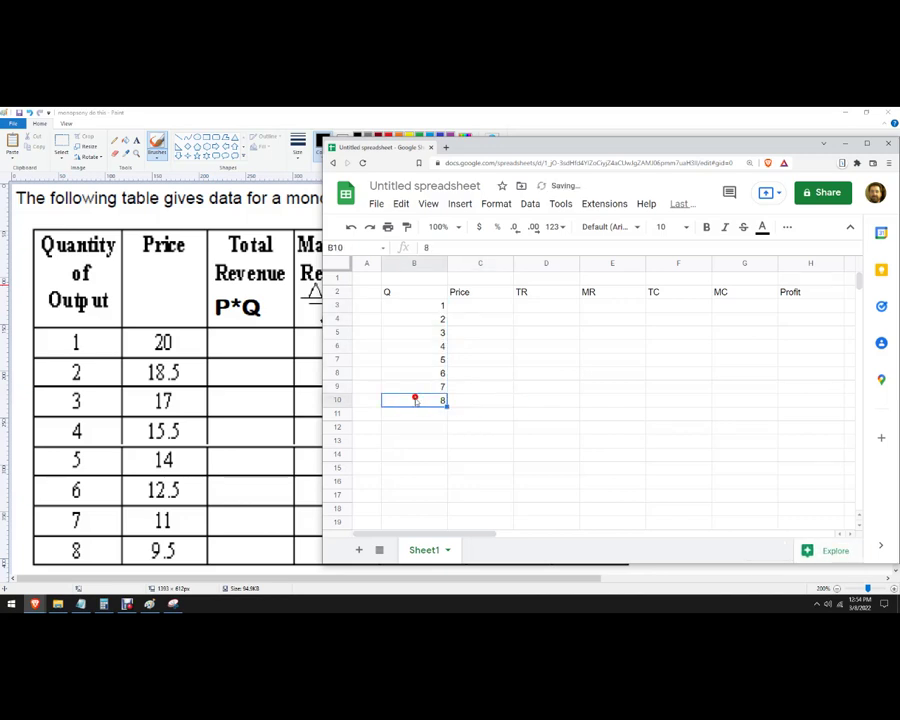
key("Delete")
left_click(439, 389)
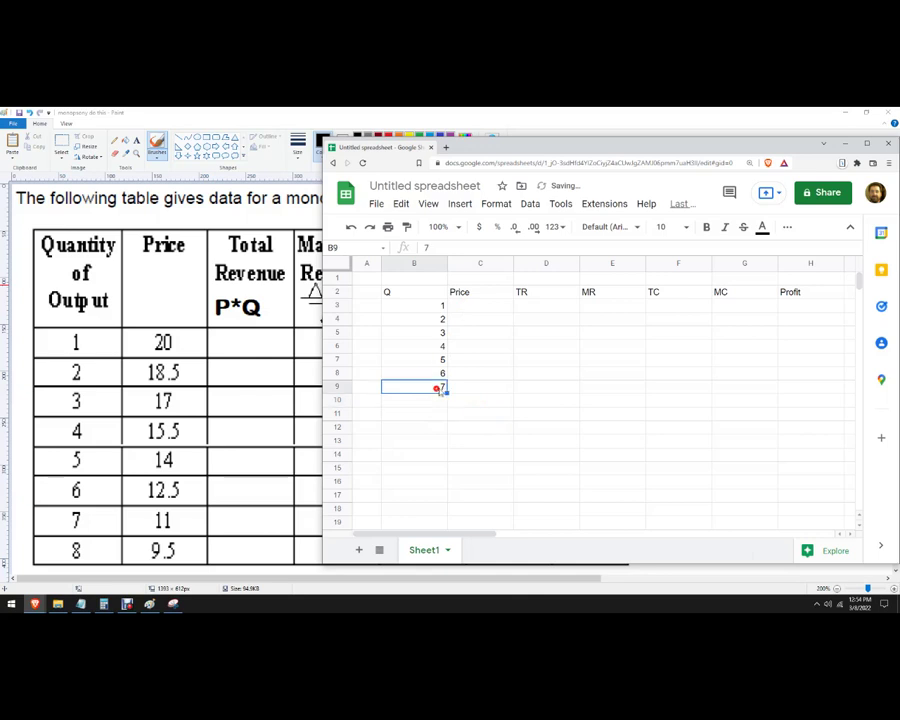
left_click_drag(446, 391, 447, 405)
left_click(500, 416)
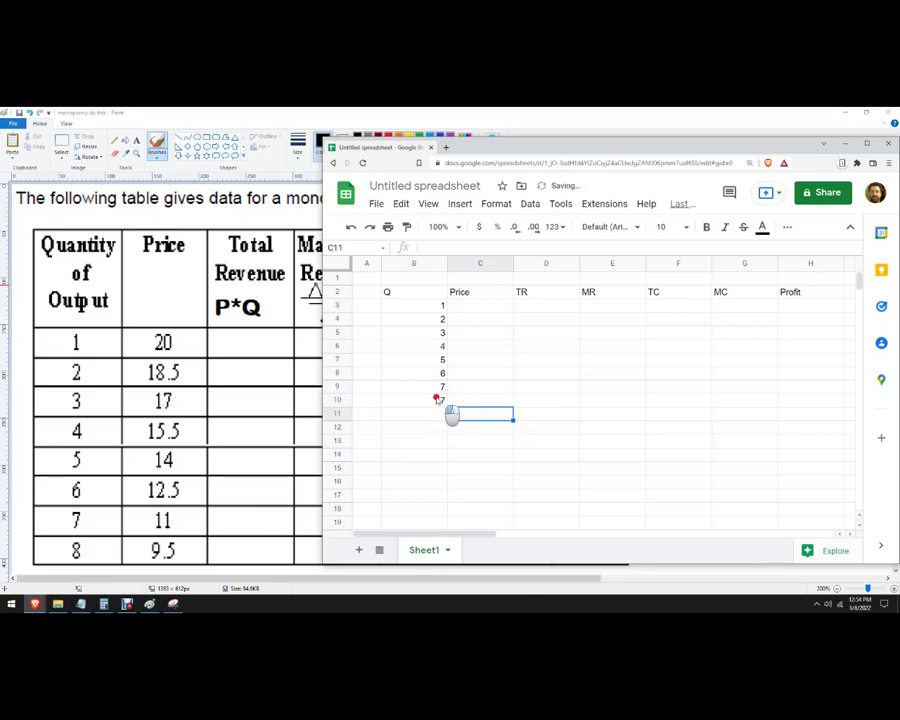
left_click(438, 400)
type("8")
left_click(517, 404)
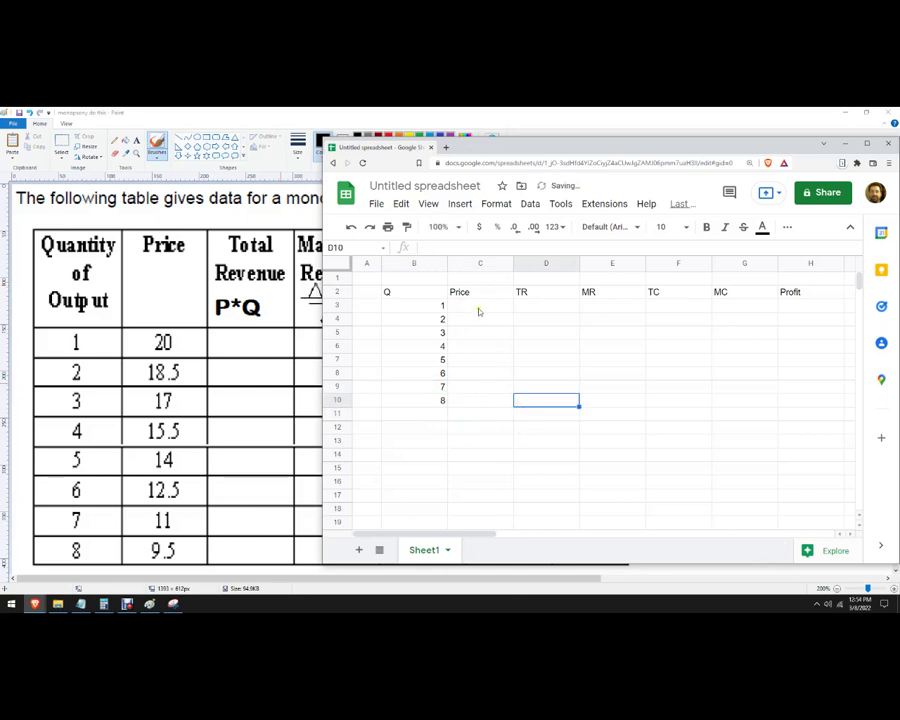
Enter the prices 20, 18.5, 17 and 15.5 for quantities 1 to 4 in C3:C6.
left_click(479, 311)
type("20")
key("Return")
type("18")
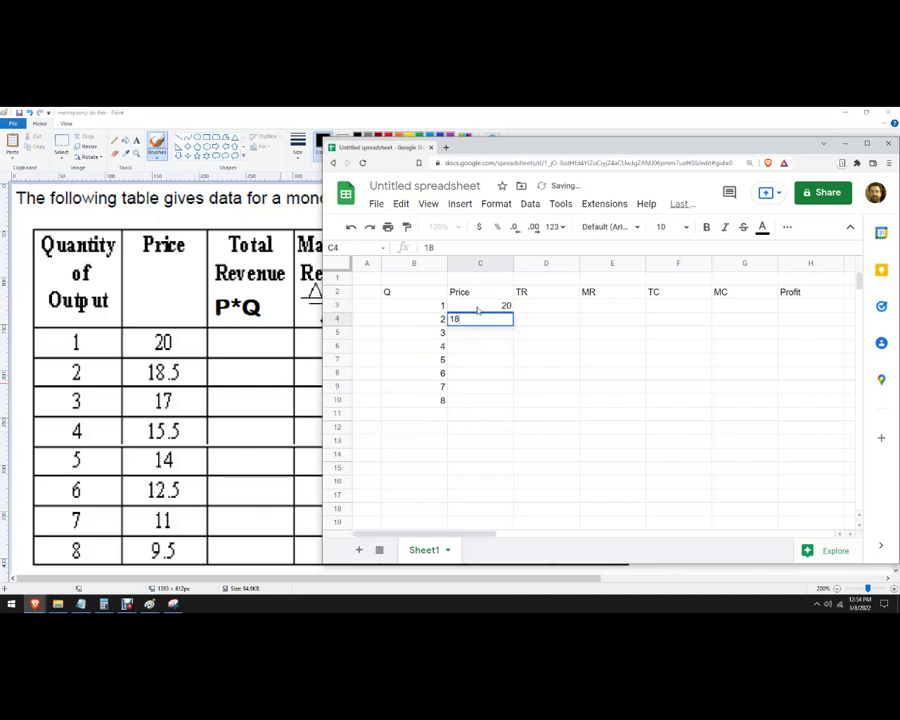
type(".50")
key("Return")
type("17")
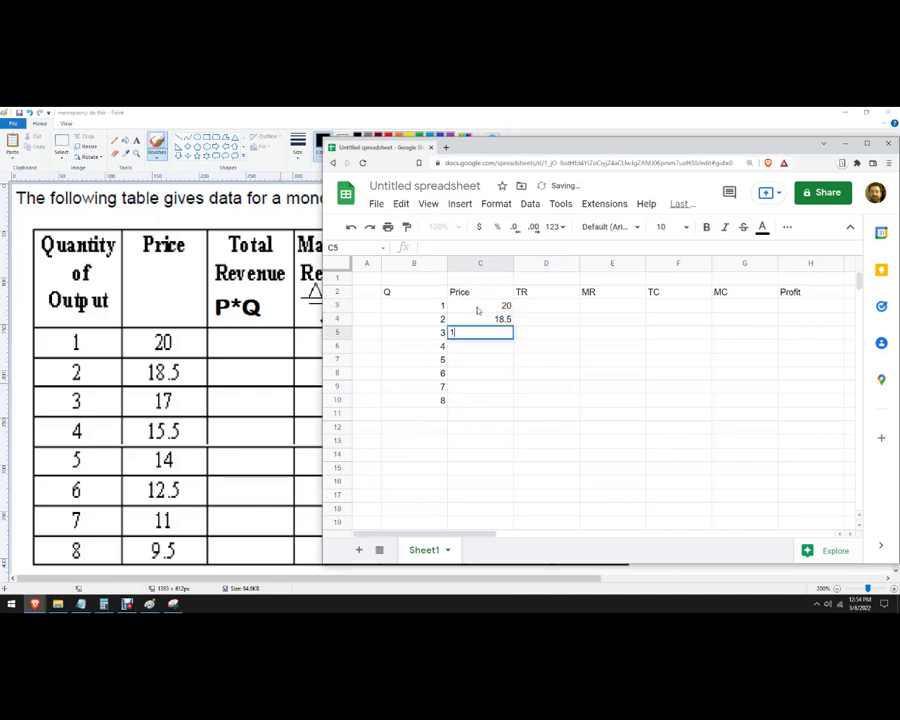
key("Return")
type("15.5")
key("Return")
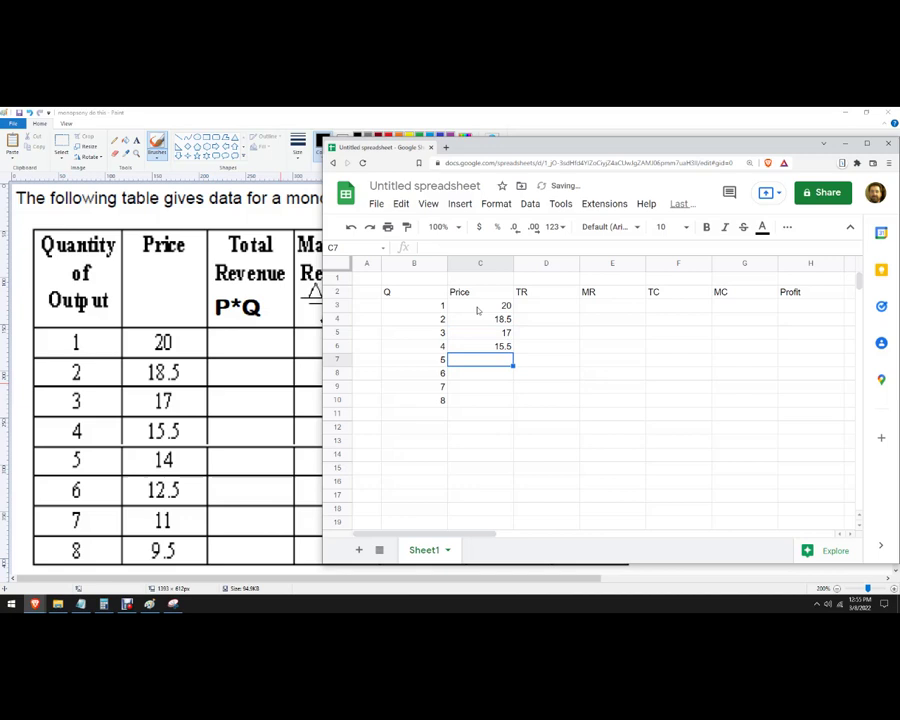
Enter the prices 14, 12.5, 11 and 9.5 for quantities 5 to 8 in C7:C10.
type("14")
key("Return")
type("12.5")
key("Return")
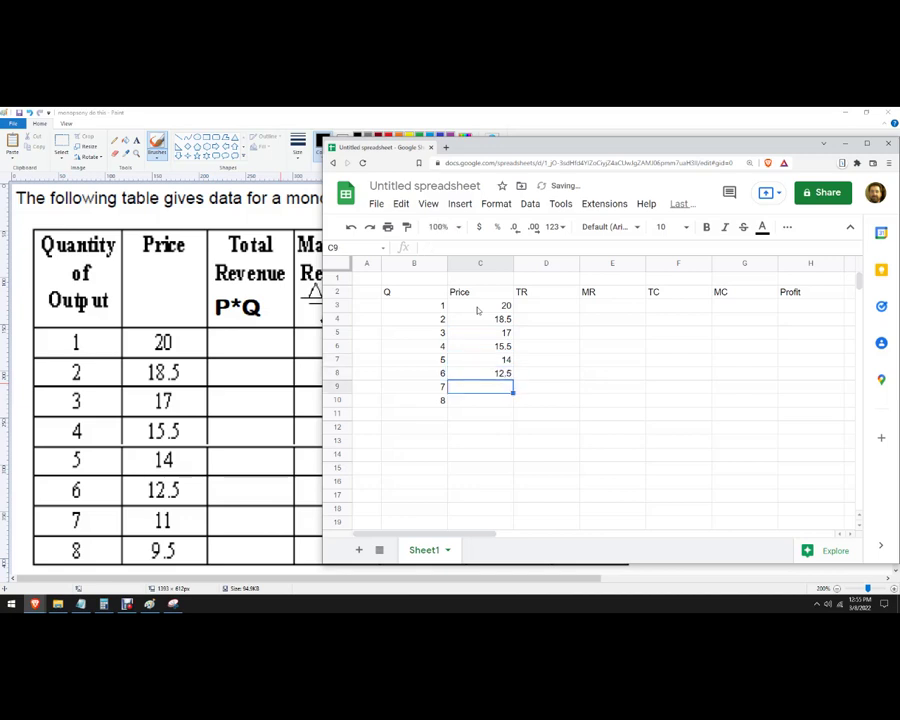
type("11")
key("Return")
type("9.5")
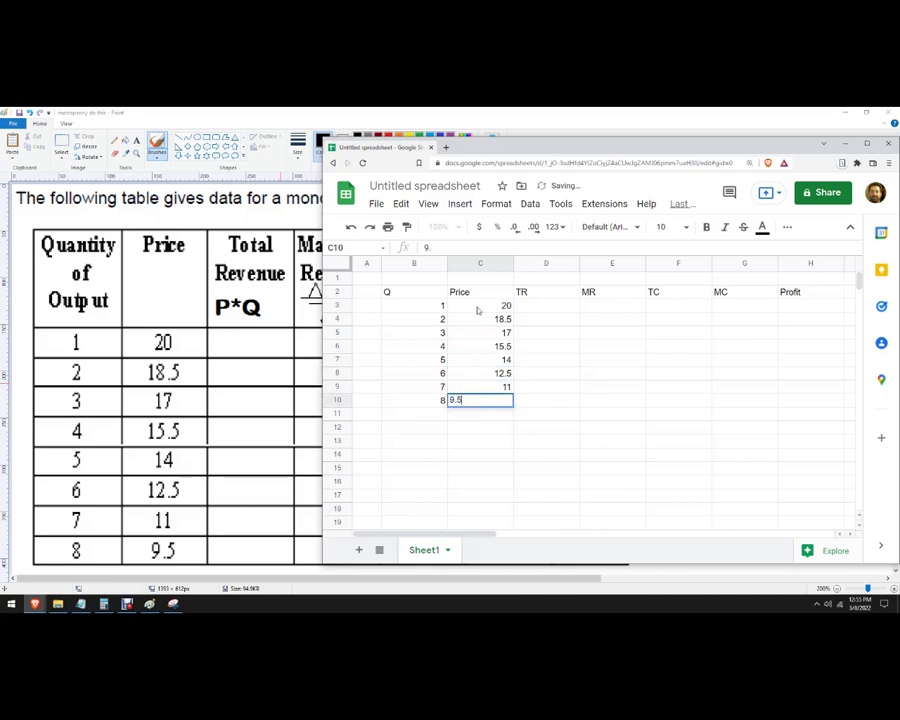
key("Return")
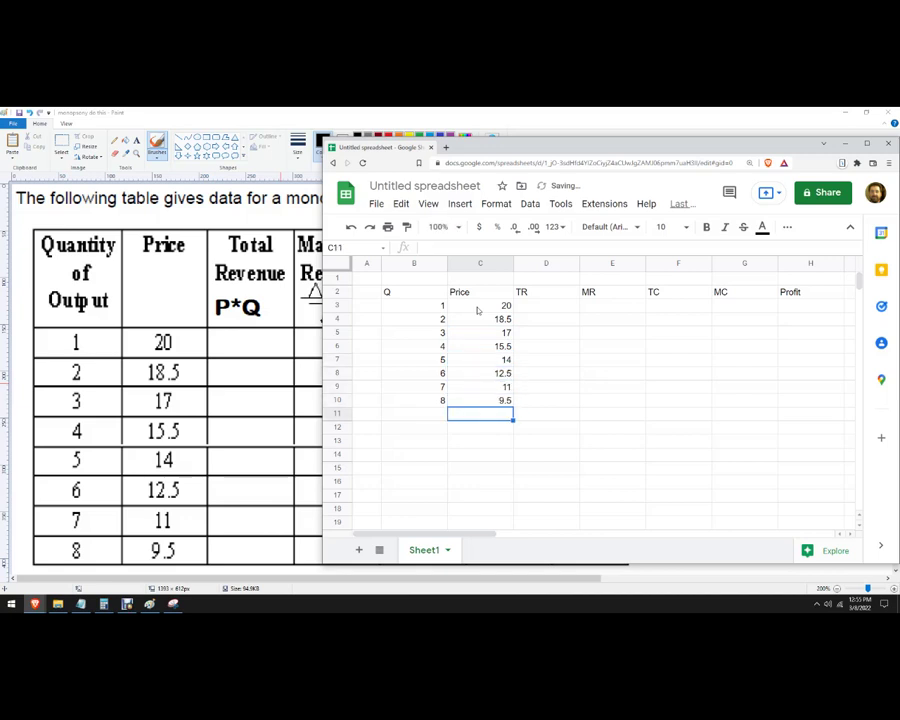
Enter the total costs 16, 20, 25 and 33 for quantities 1 to 4 in F3:F6.
left_click(567, 308)
mouse_move(619, 148)
left_mouse_down()
mouse_move(627, 396)
mouse_move(729, 153)
mouse_move(774, 136)
left_mouse_up()
left_click(848, 291)
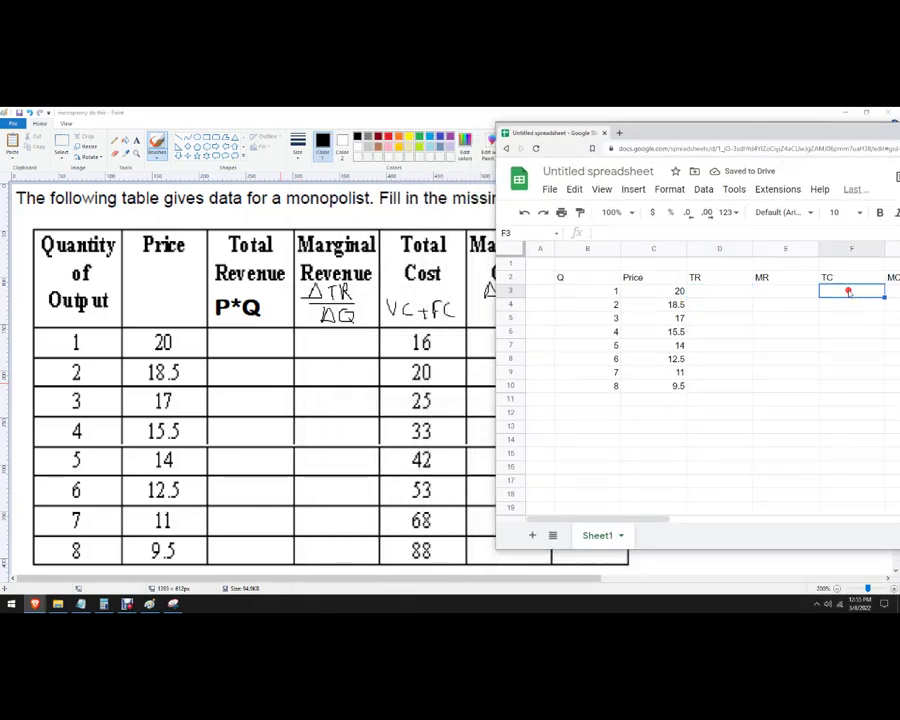
type("16")
key("Return")
type("20")
key("Return")
type("25")
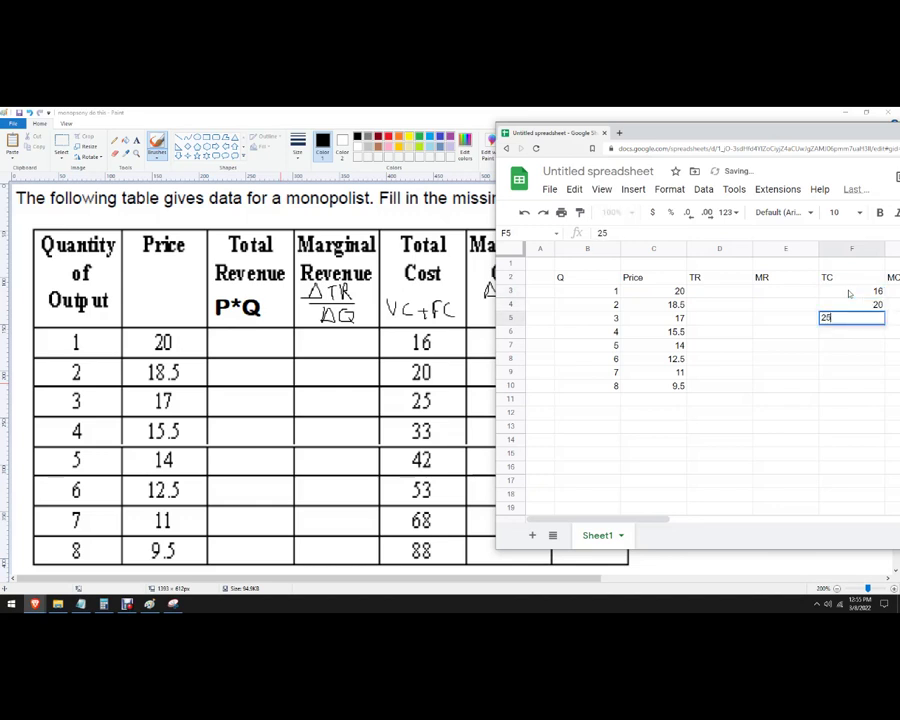
key("Return")
type("33")
key("Return")
Enter the total costs 42, 53, 68 and 88 for quantities 5 to 8 in F7:F10.
type("42")
key("Return")
type("53")
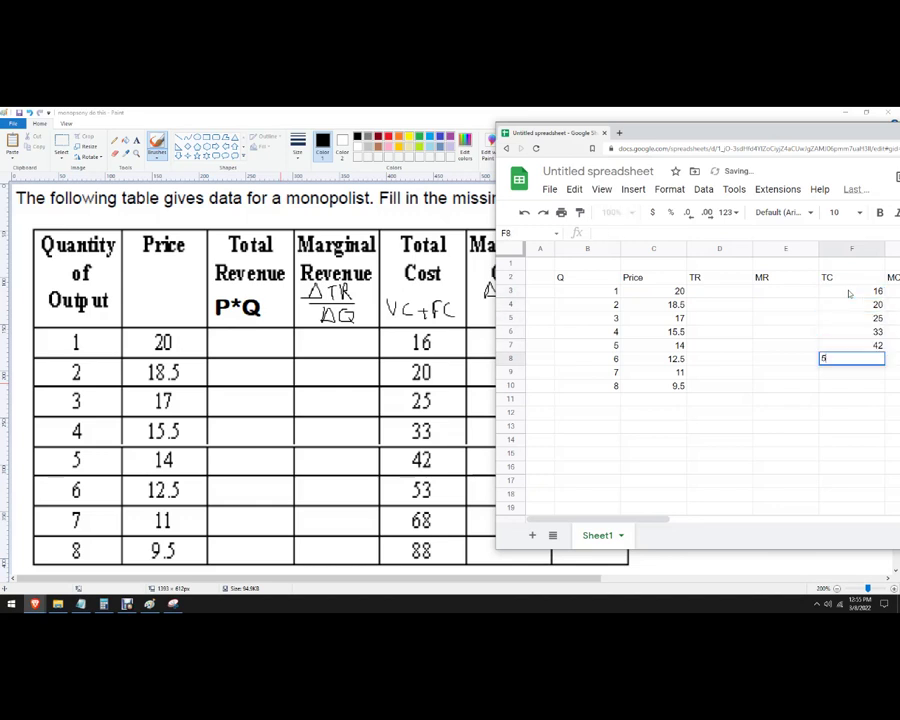
key("Return")
type("68")
key("Return")
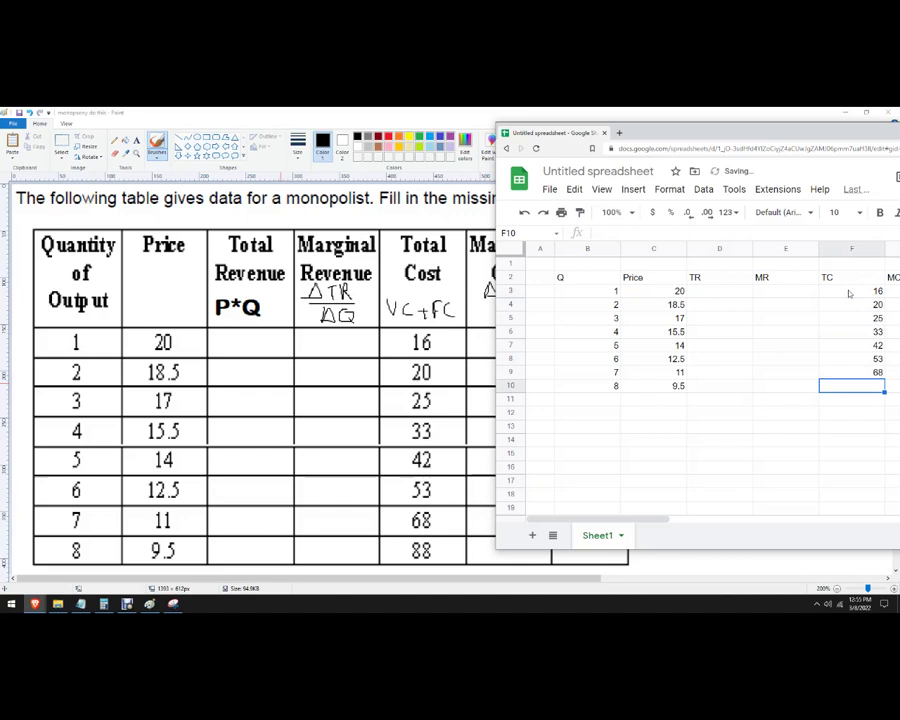
type("88")
key("Return")
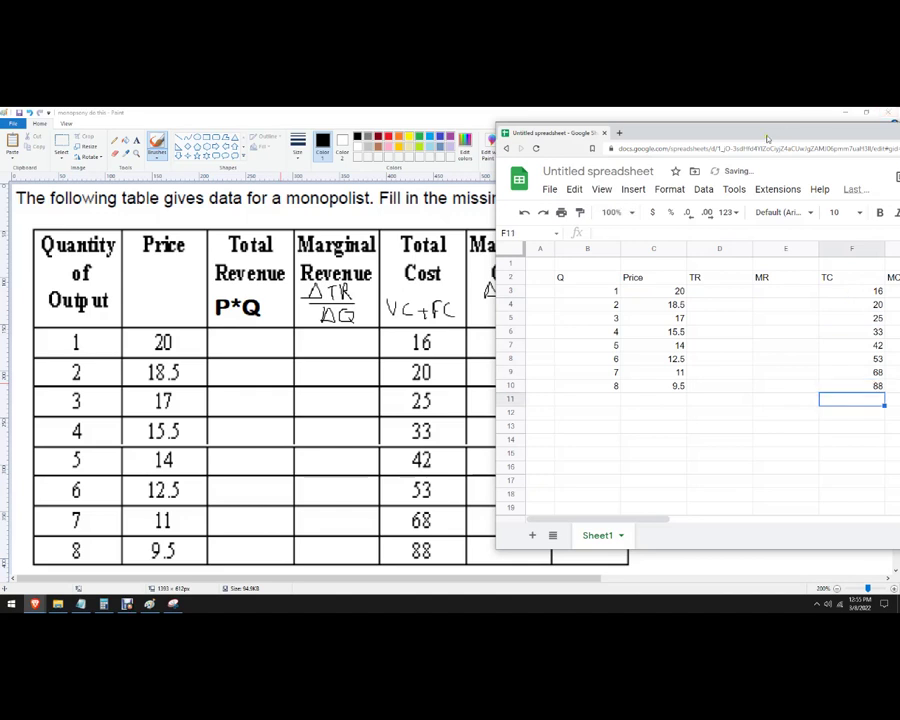
Switch to Paint and handwrite "MC = MR, ↑P" above the question about the profit-maximizing quantity.
left_click_drag(756, 133, 384, 141)
left_click(762, 450)
scroll(688, 484, "down", 5)
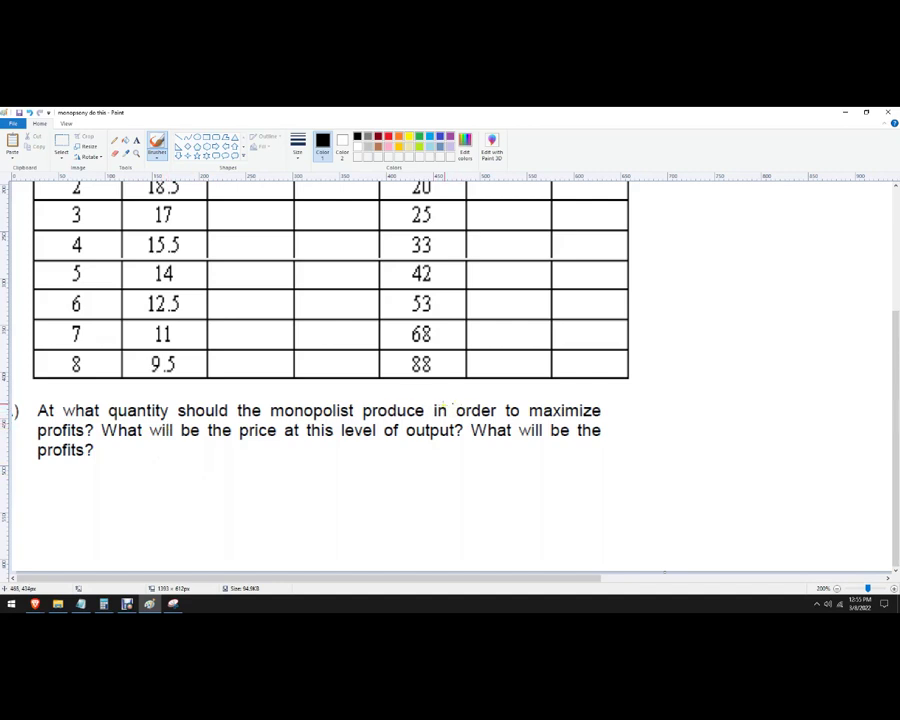
mouse_move(384, 397)
left_mouse_down()
mouse_move(385, 389)
mouse_move(398, 400)
mouse_move(432, 394)
left_mouse_up()
mouse_move(424, 398)
left_mouse_down()
mouse_move(450, 392)
mouse_move(472, 401)
left_mouse_up()
mouse_move(472, 386)
left_mouse_down()
mouse_move(496, 401)
mouse_move(512, 385)
left_mouse_up()
left_click_drag(512, 385, 536, 393)
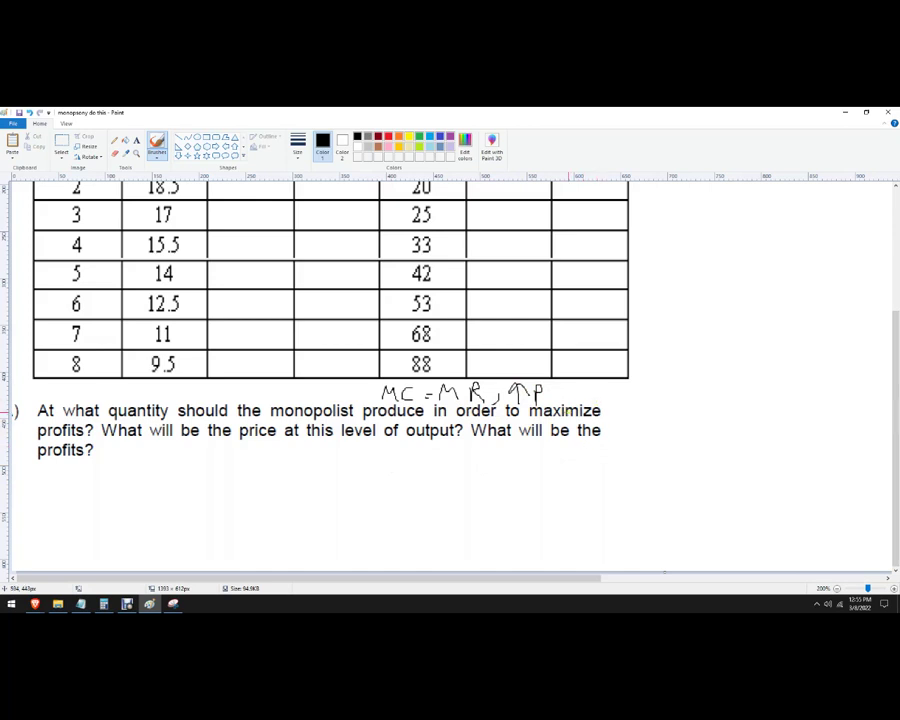
Handwrite the profit formula "TR - TC" below the profits question.
mouse_move(436, 446)
left_mouse_down()
mouse_move(456, 445)
mouse_move(447, 466)
mouse_move(465, 447)
left_mouse_up()
mouse_move(465, 447)
left_mouse_down()
mouse_move(477, 463)
mouse_move(507, 449)
left_mouse_up()
mouse_move(501, 449)
left_mouse_down()
mouse_move(501, 465)
mouse_move(519, 464)
left_mouse_up()
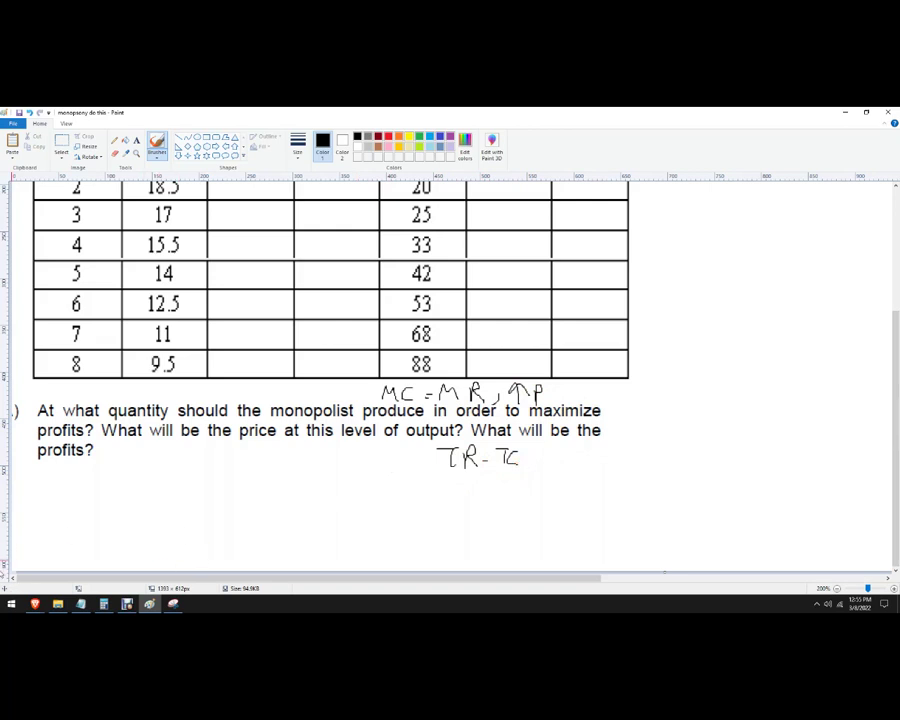
Switch back to the Google Sheets spreadsheet, maximize its window and make the headers in B2:H2 bold.
mouse_move(35, 603)
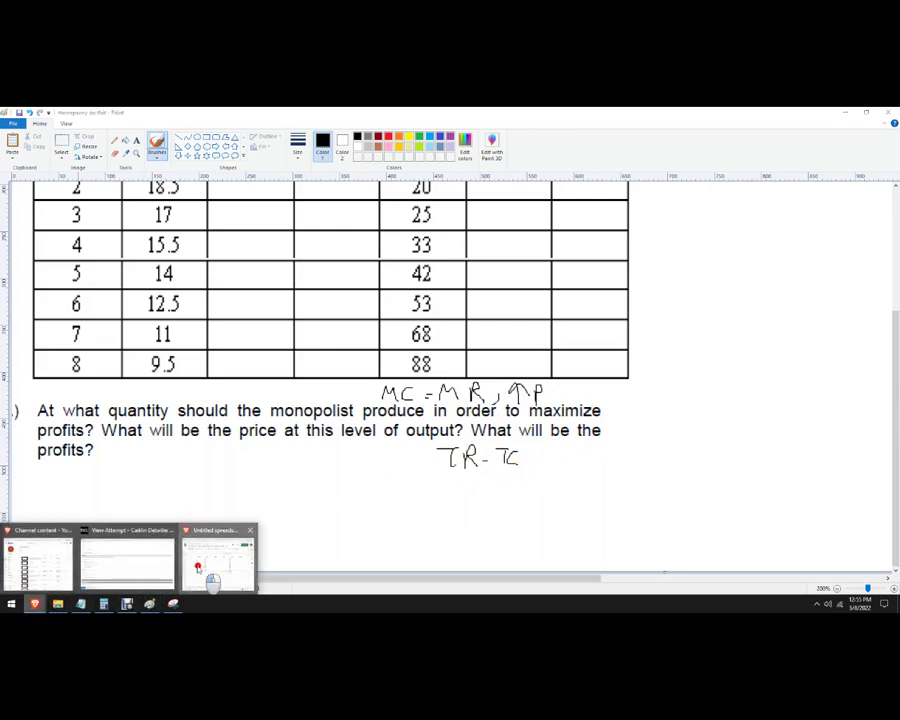
left_click(40, 556)
double_click(450, 142)
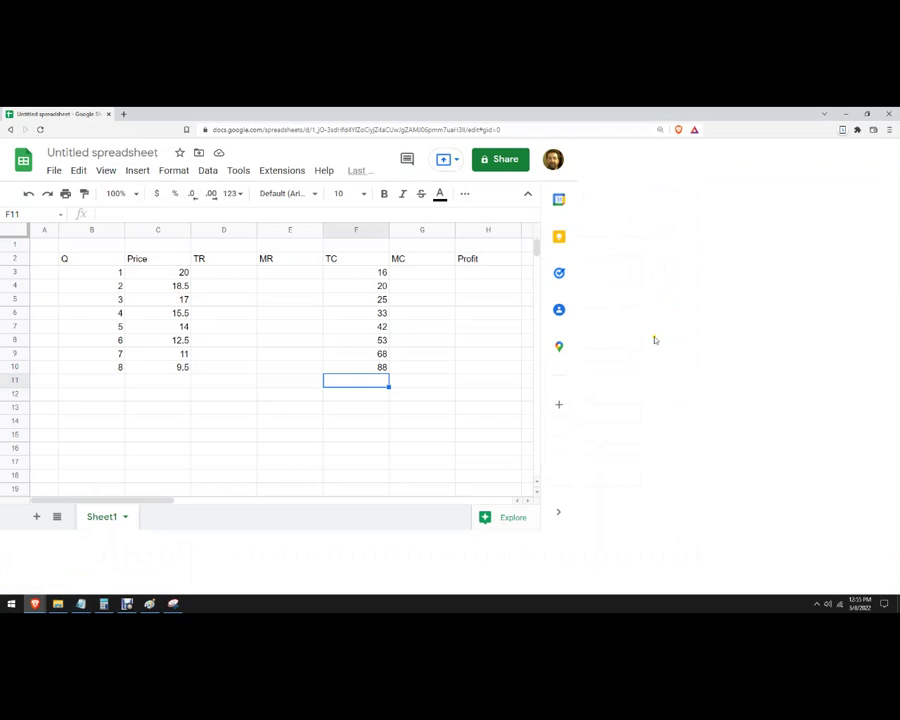
left_click(492, 329)
left_click_drag(64, 259, 474, 258)
left_click(384, 194)
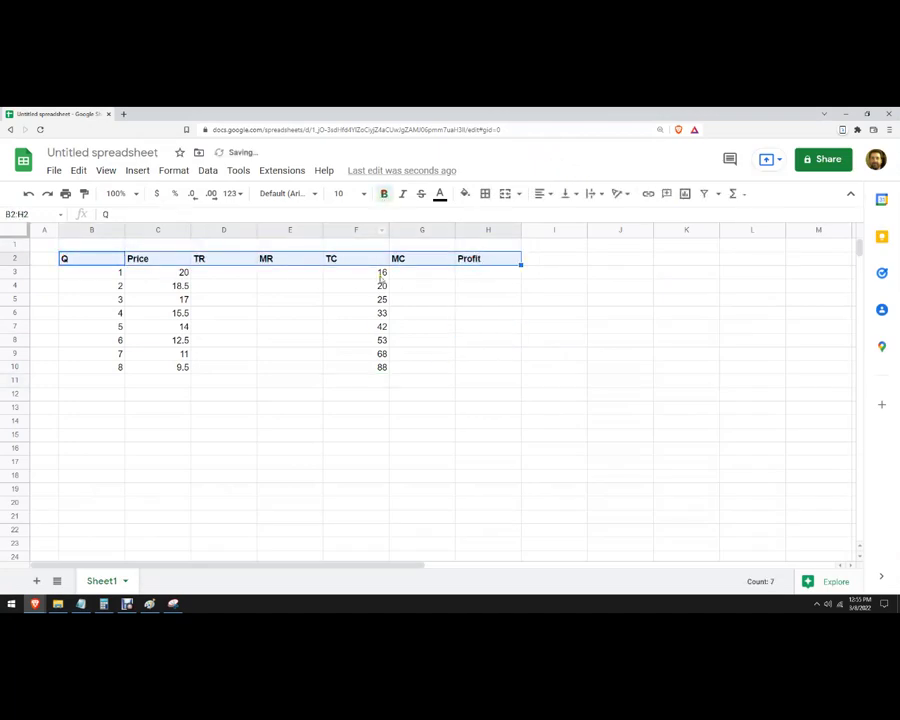
left_click(367, 352)
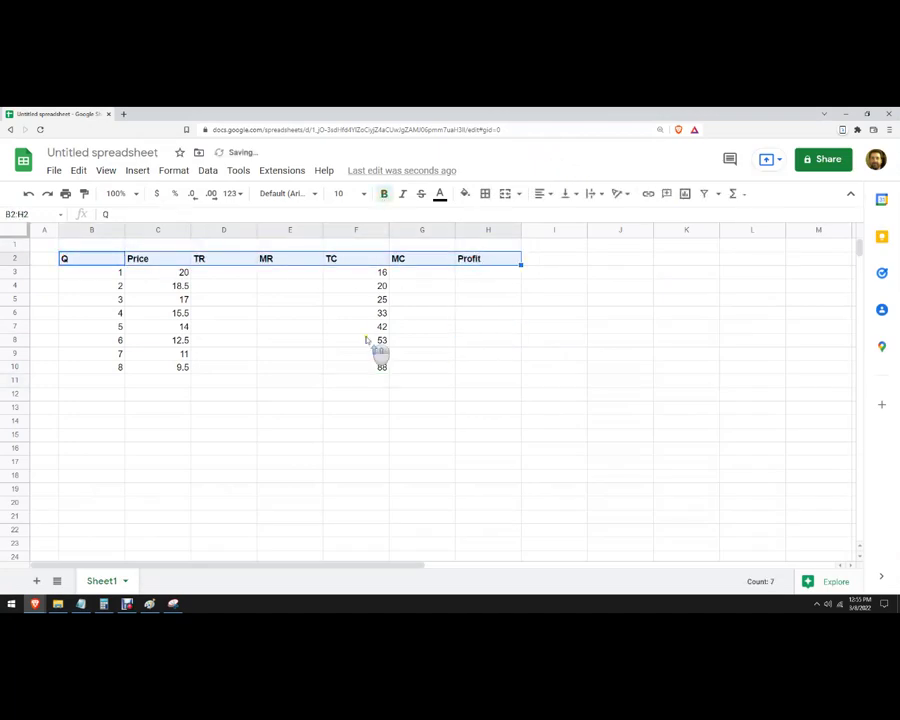
Enter the total revenue formula =B3*C3 in D3.
left_click(221, 275)
type("=")
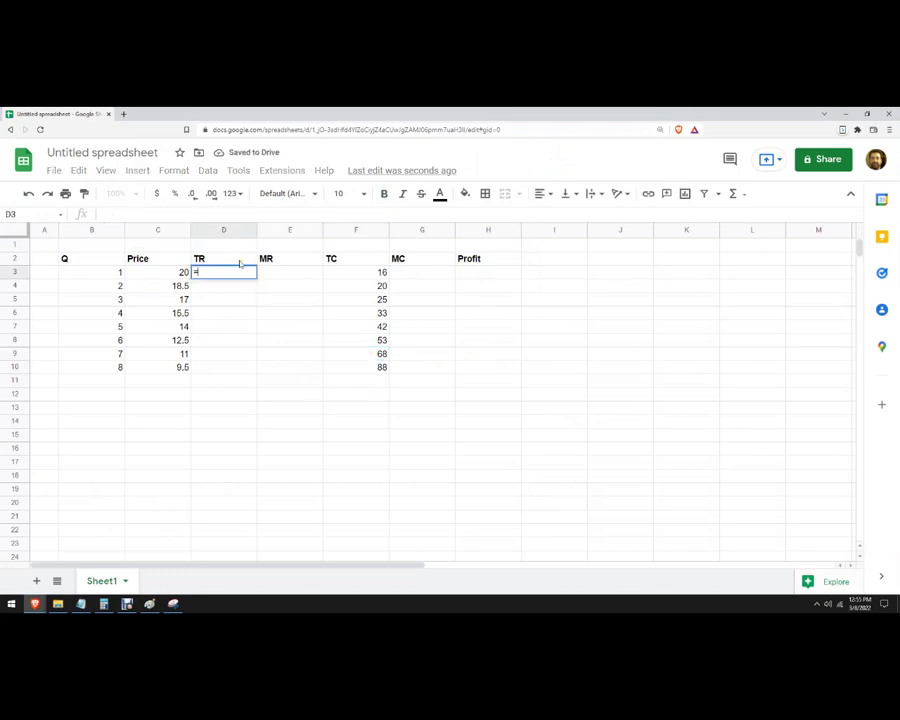
left_click(100, 272)
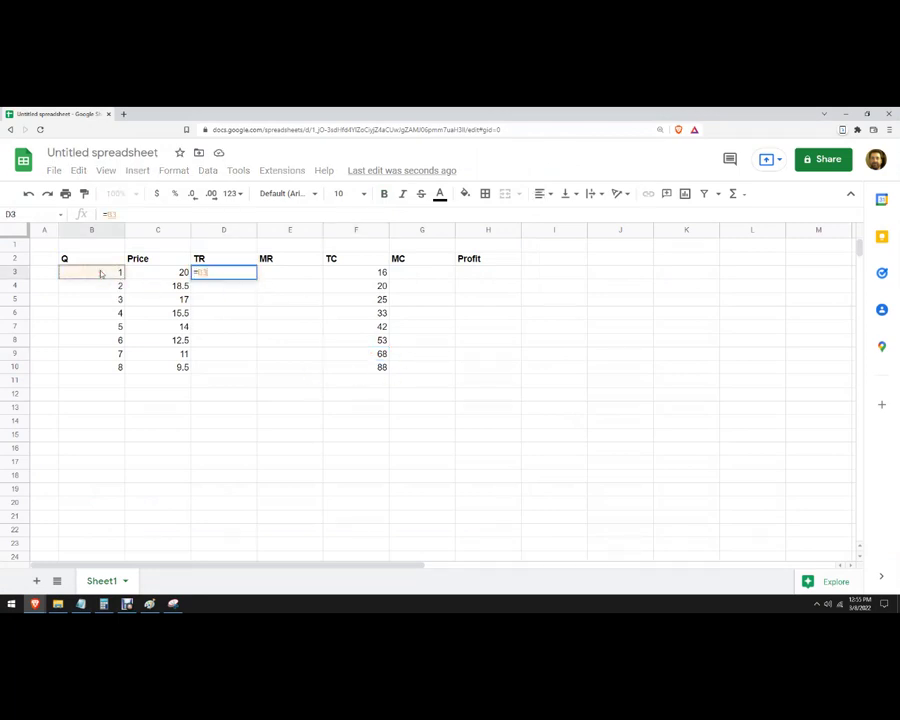
type("*C3")
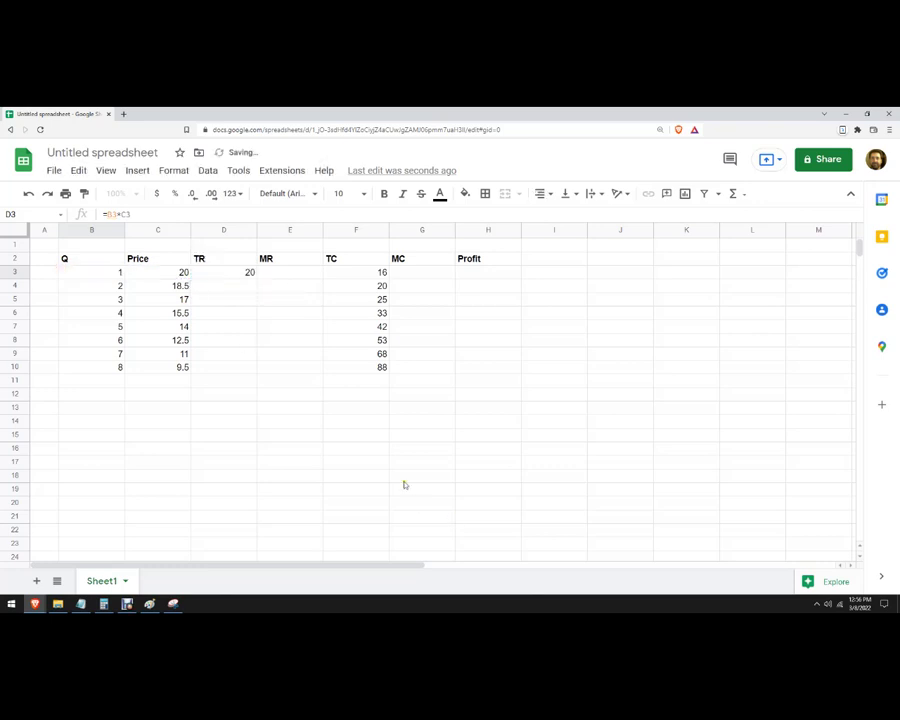
Fill the total revenue formula from D3 down to D10 and remove the copies from D4:D10.
left_click(233, 273)
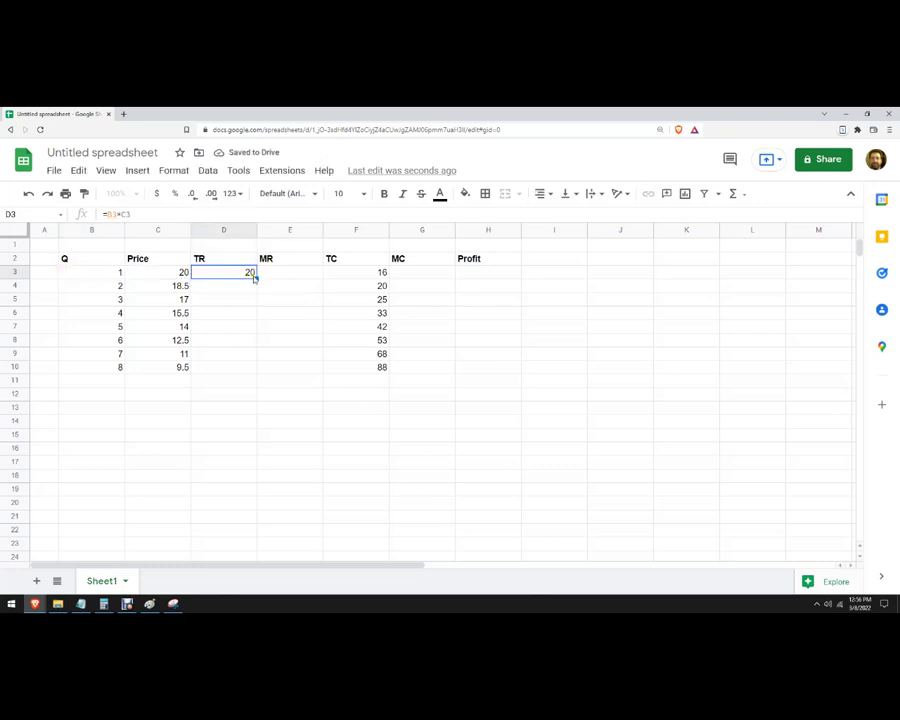
left_click_drag(255, 278, 225, 370)
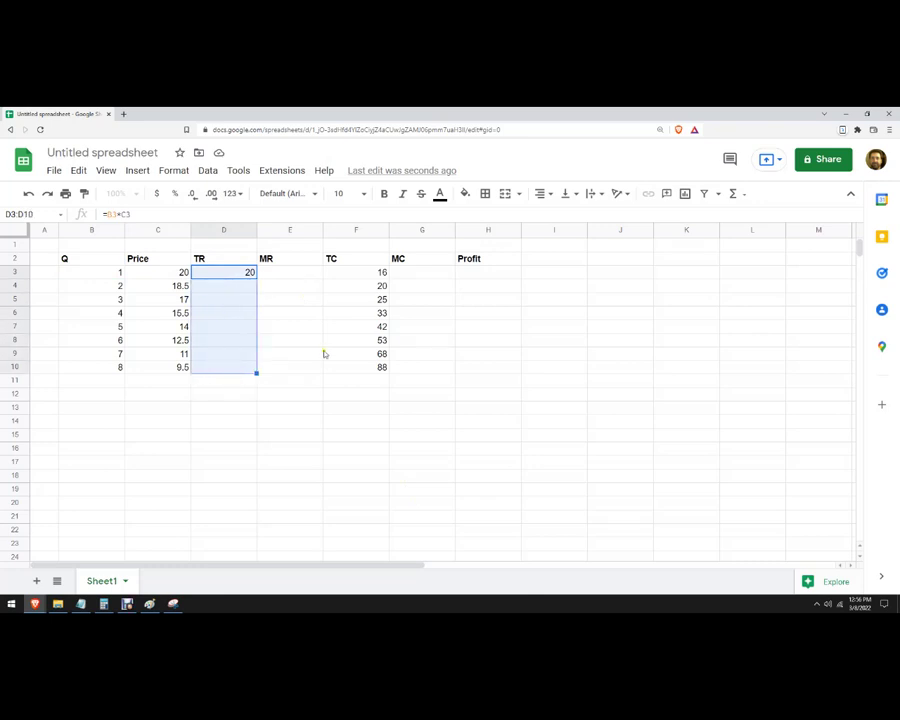
key("ctrl+d")
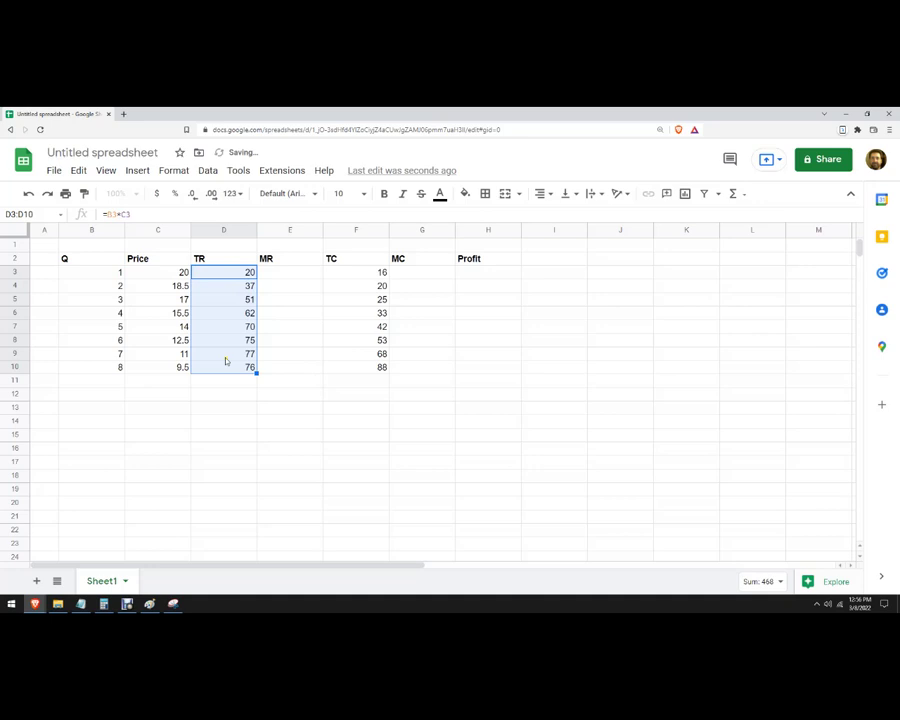
left_click(235, 432)
left_click_drag(235, 286, 227, 364)
key("ctrl+z")
left_click(320, 302)
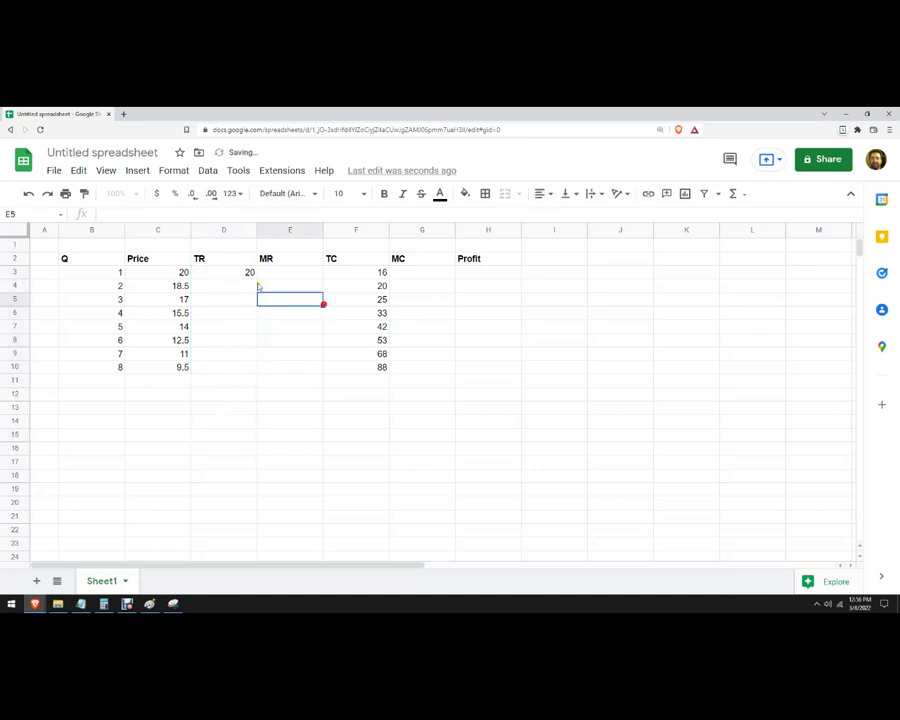
Fill the total revenue formula from D3 down the TR column to D10.
left_click(247, 274)
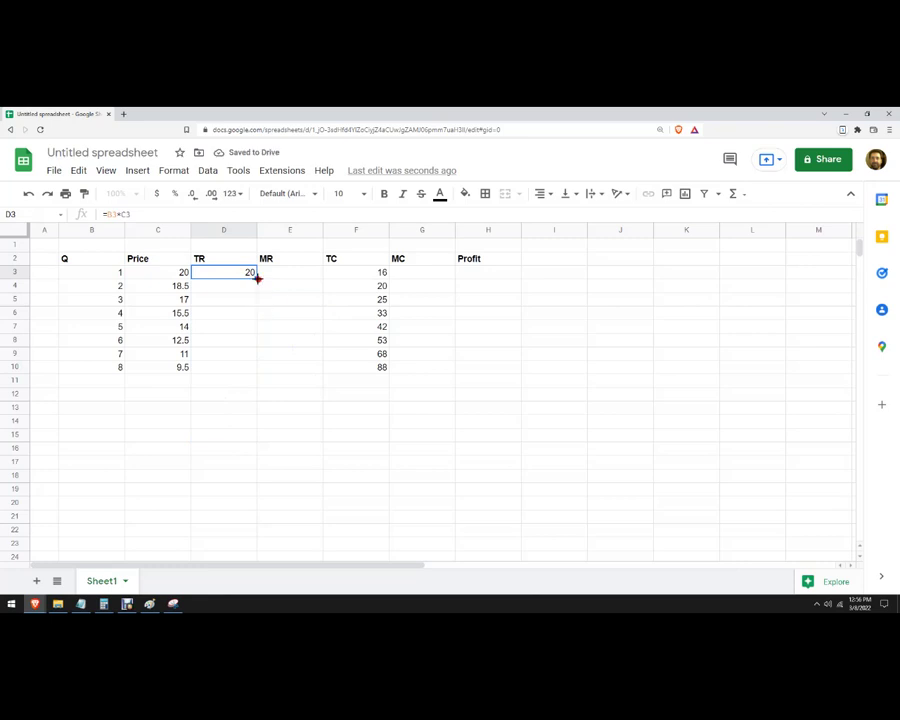
double_click(257, 279)
left_click(298, 312)
left_click(290, 272)
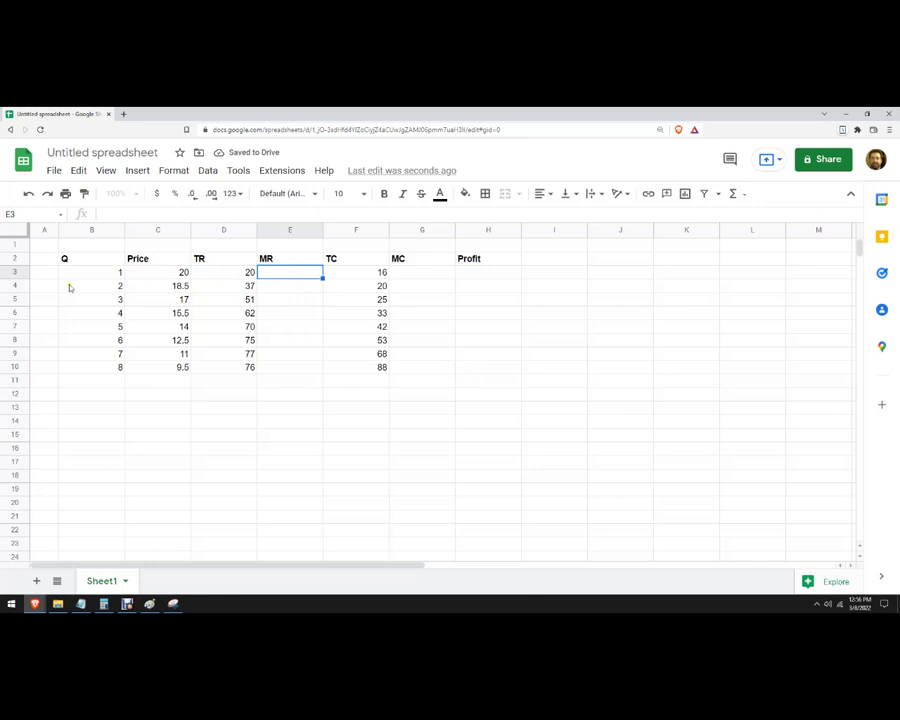
Insert a row above quantity 1 and enter a quantity of 0 in B3.
left_click(12, 272)
right_click(12, 272)
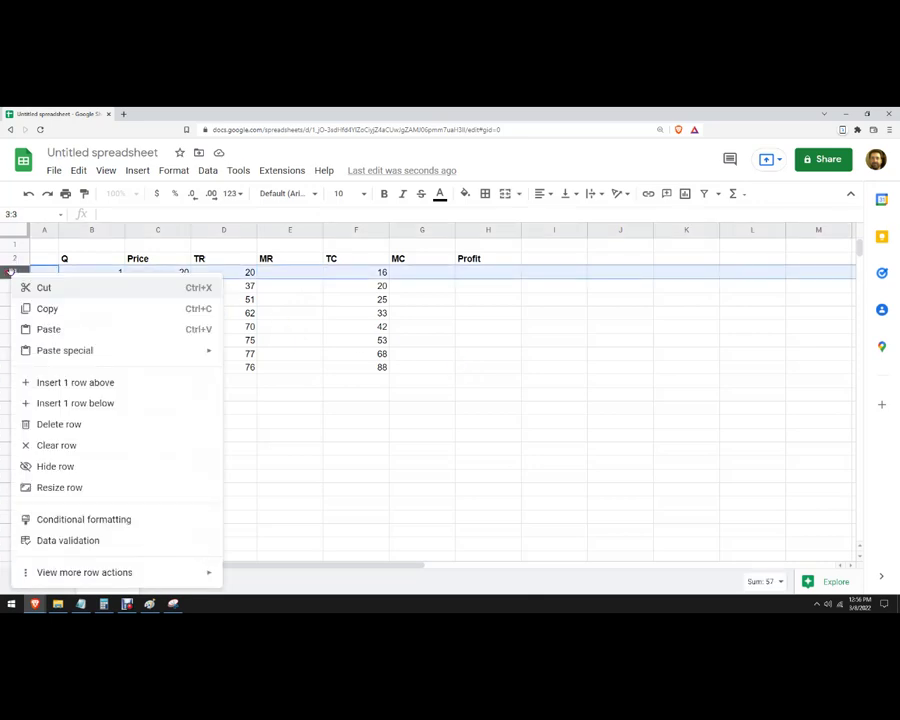
left_click(44, 382)
left_click(228, 354)
left_click(98, 263)
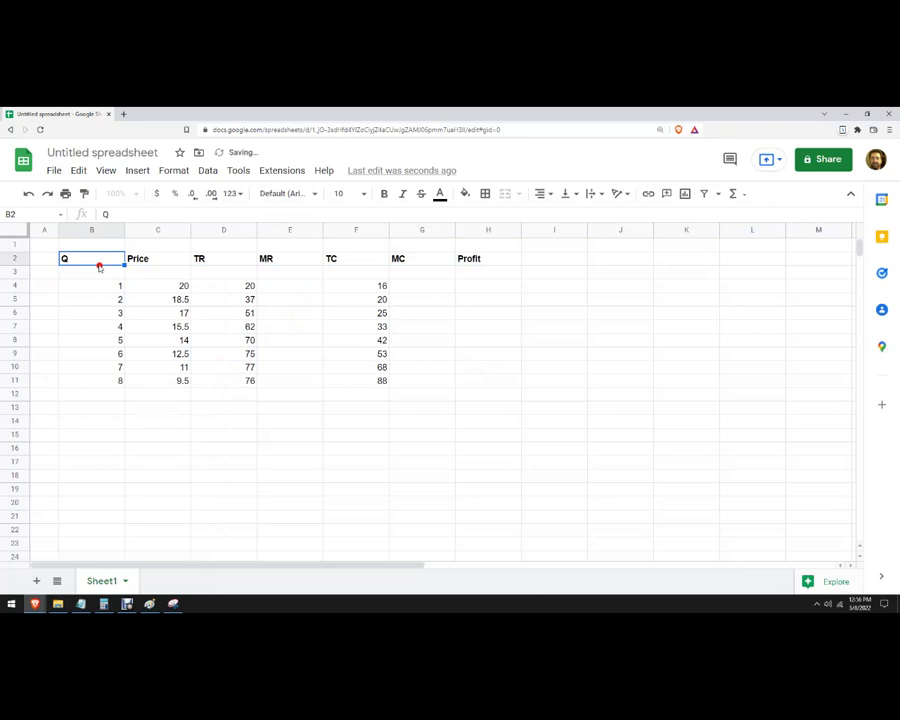
left_click(99, 268)
type("0")
key("Tab")
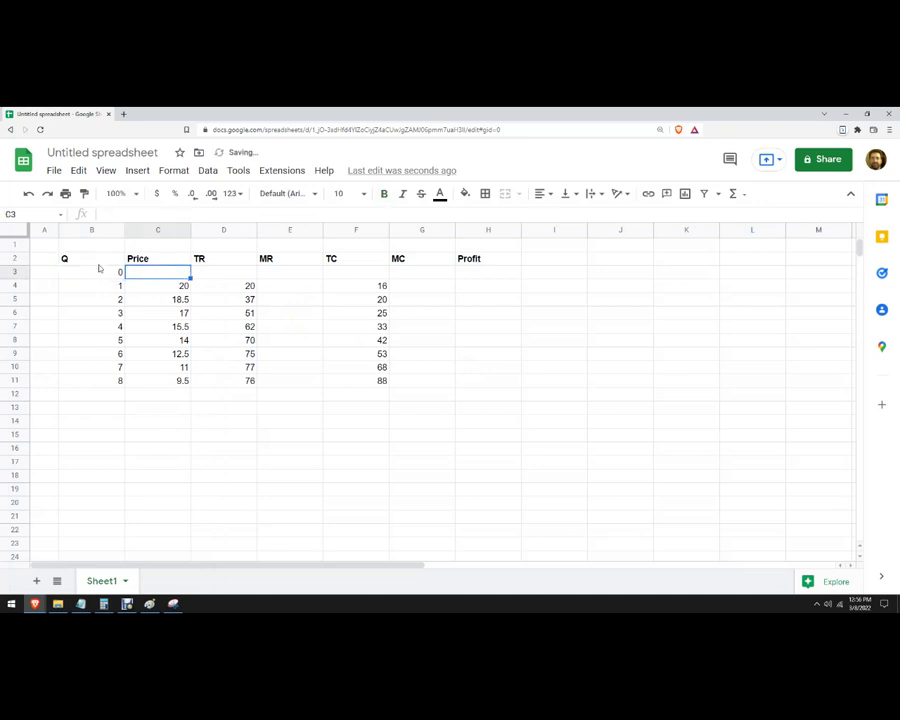
type("0")
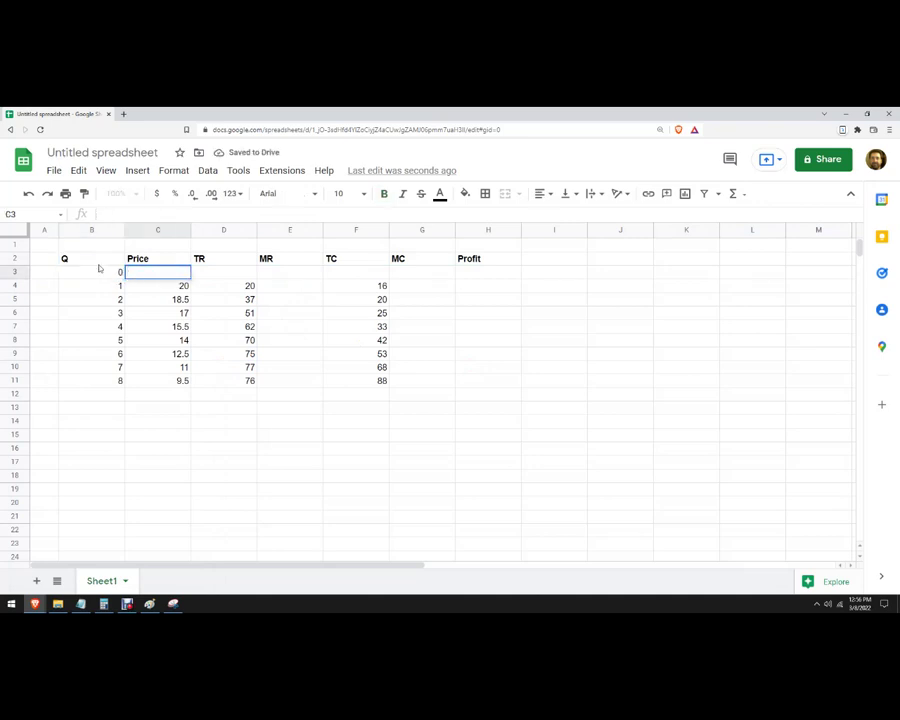
type("20")
key("Tab")
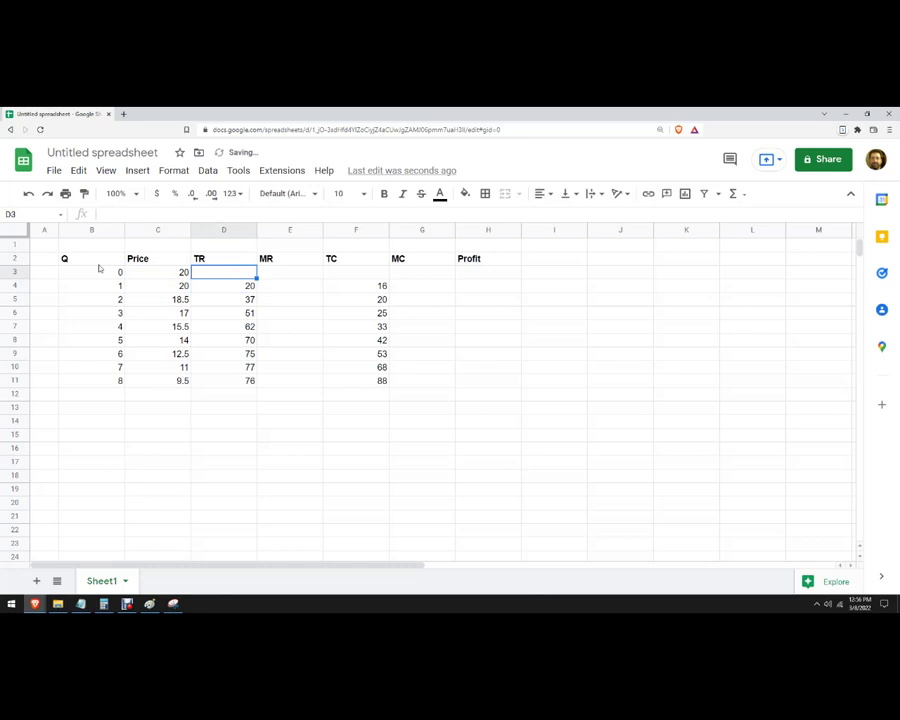
Set the price for quantity 0 in C3 to 21.5 and enter =B3*C3 as its total revenue in D3.
key("Left")
type("21.5")
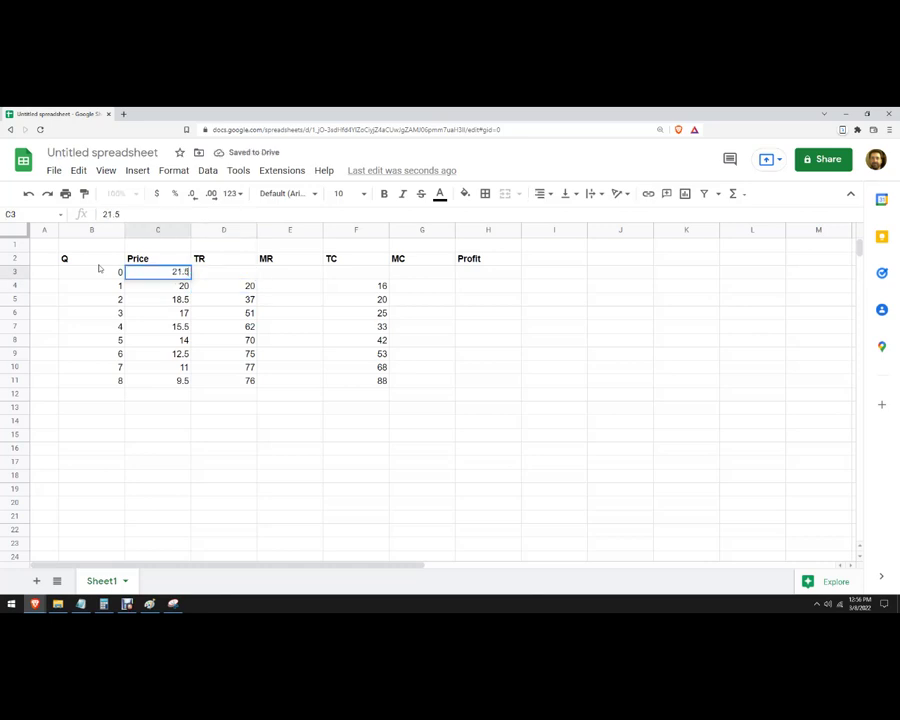
key("Tab")
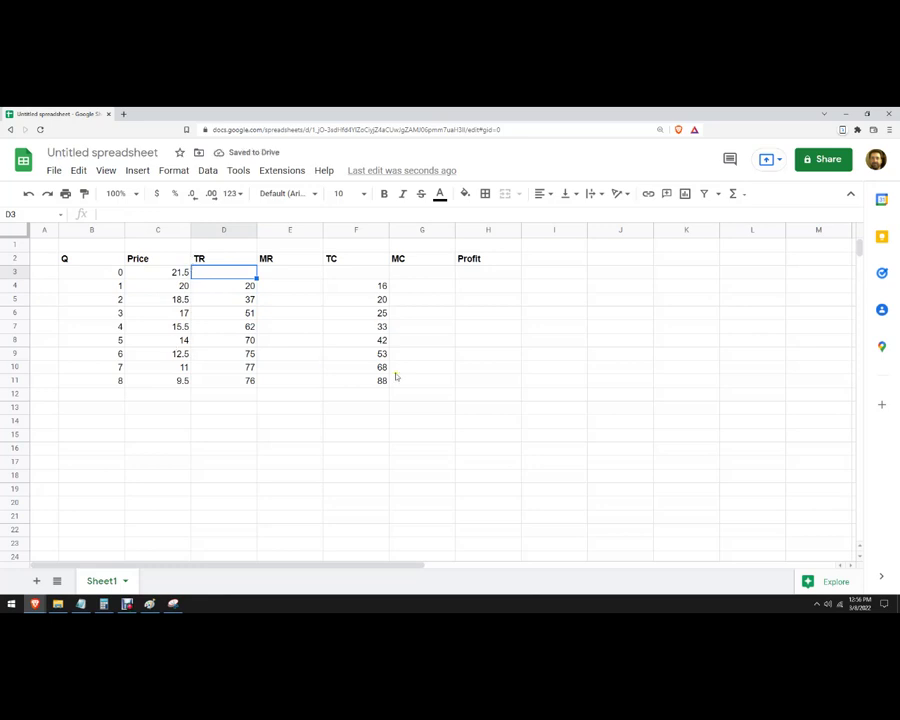
type("=")
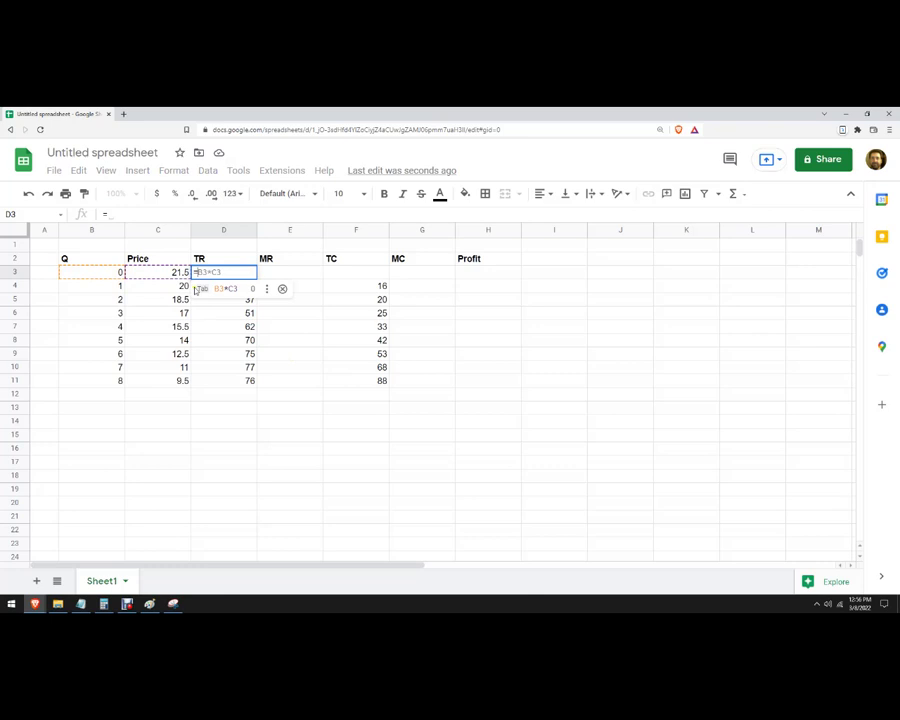
key("Tab")
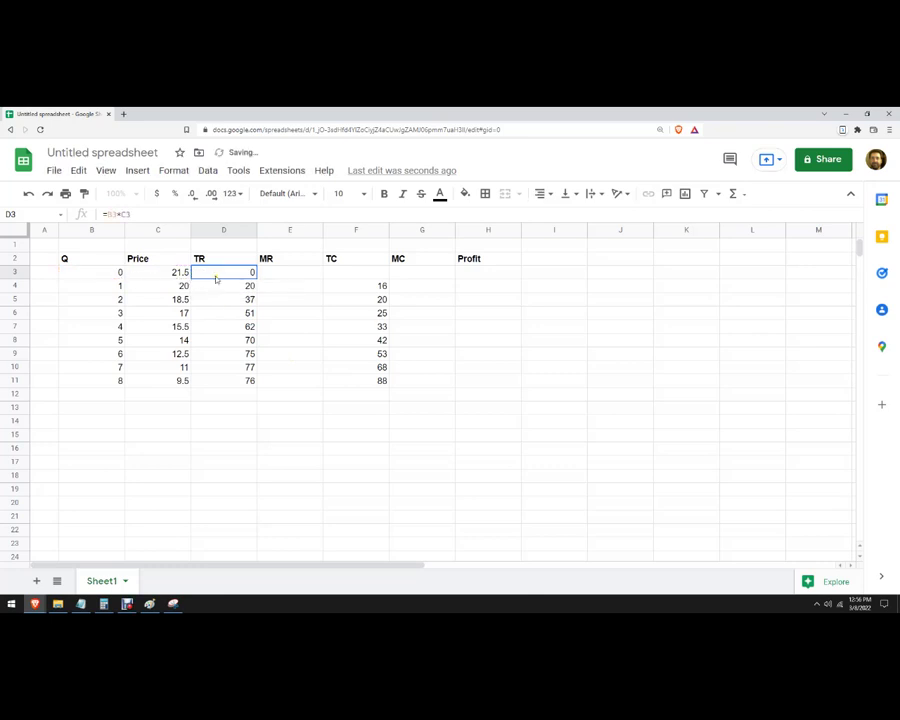
Enter =(D4-D3)/(B4-B3) as the marginal revenue in E4 and fill the formula down the MR column to E11.
left_click(297, 276)
left_click(306, 290)
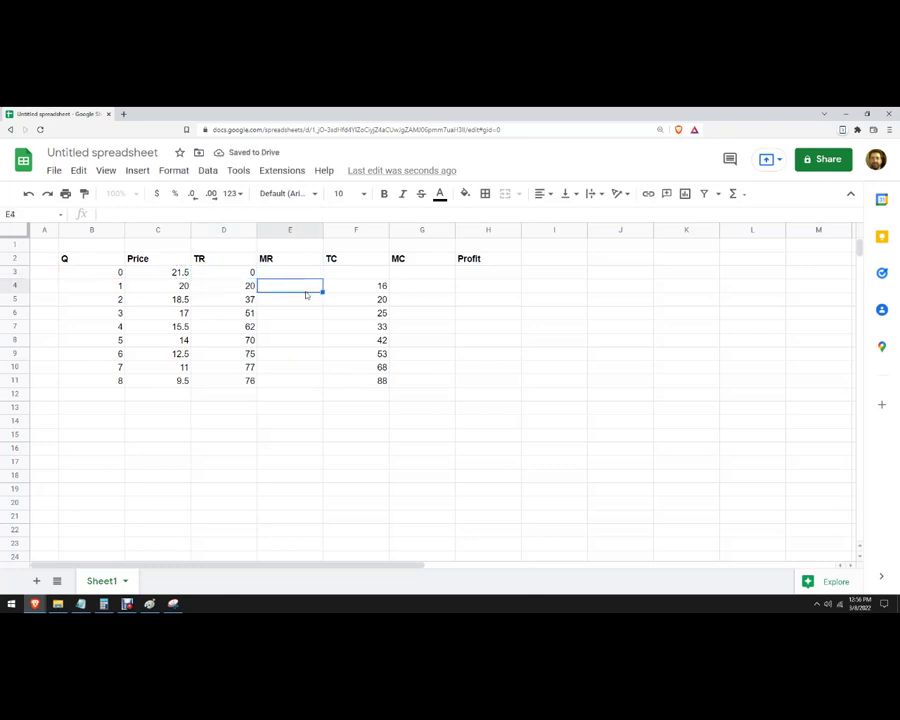
type("=")
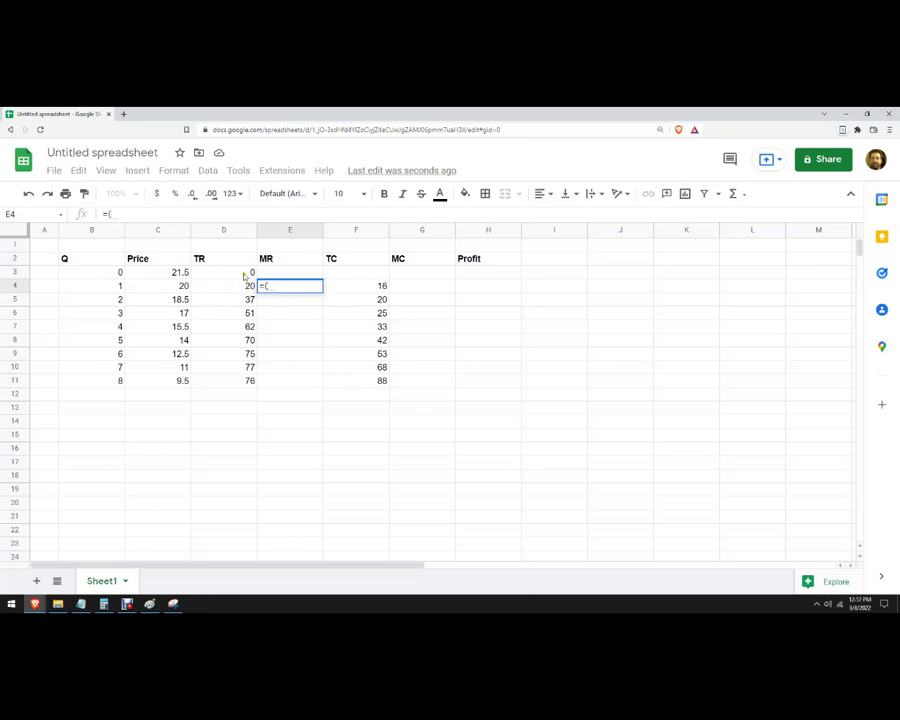
type("(")
left_click(244, 287)
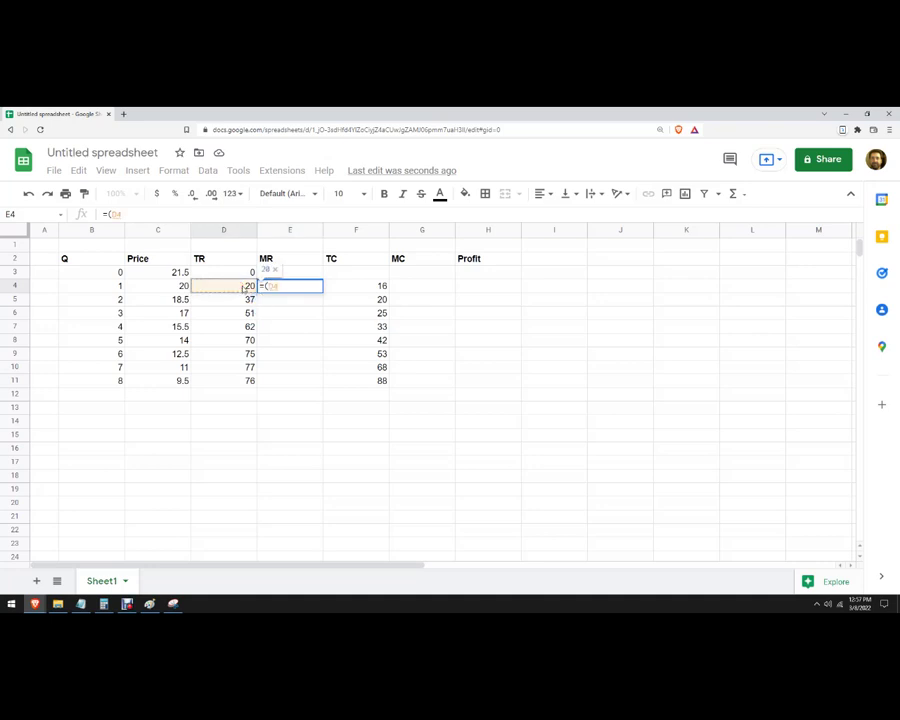
type("-")
left_click(240, 272)
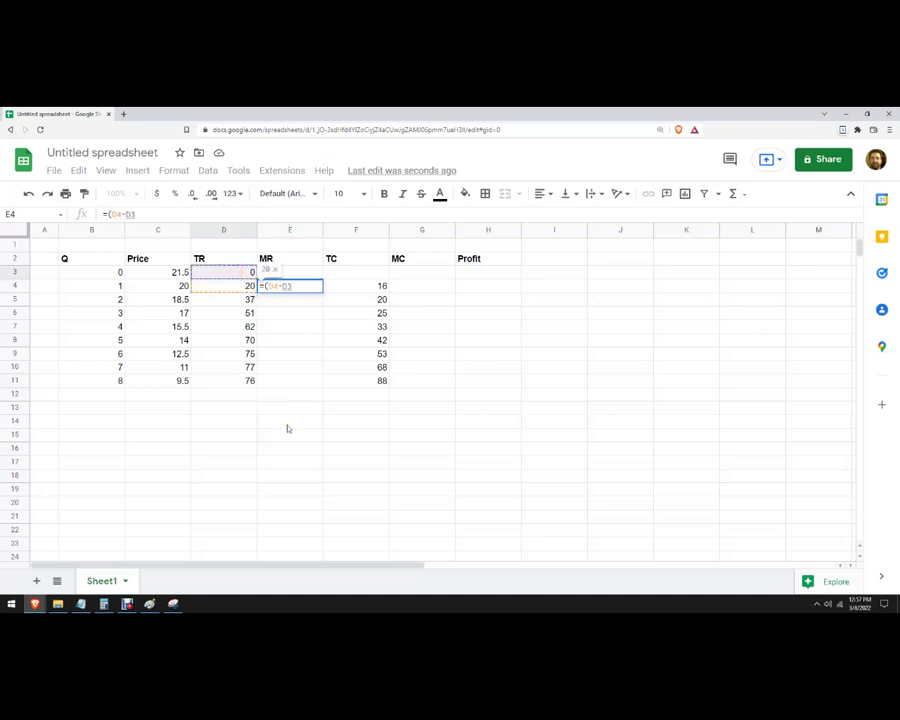
type(")")
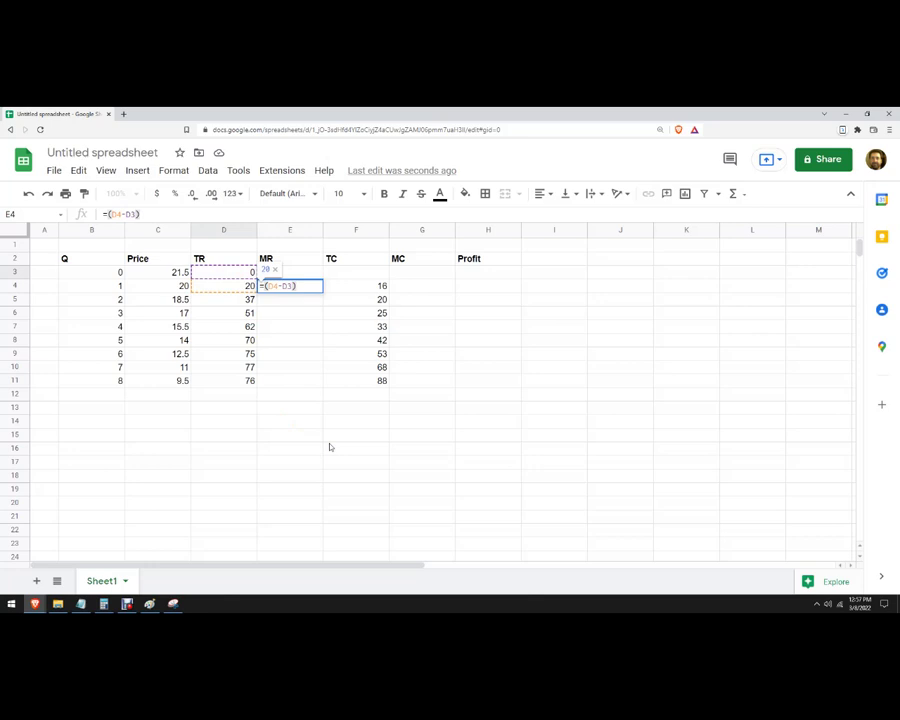
type("/")
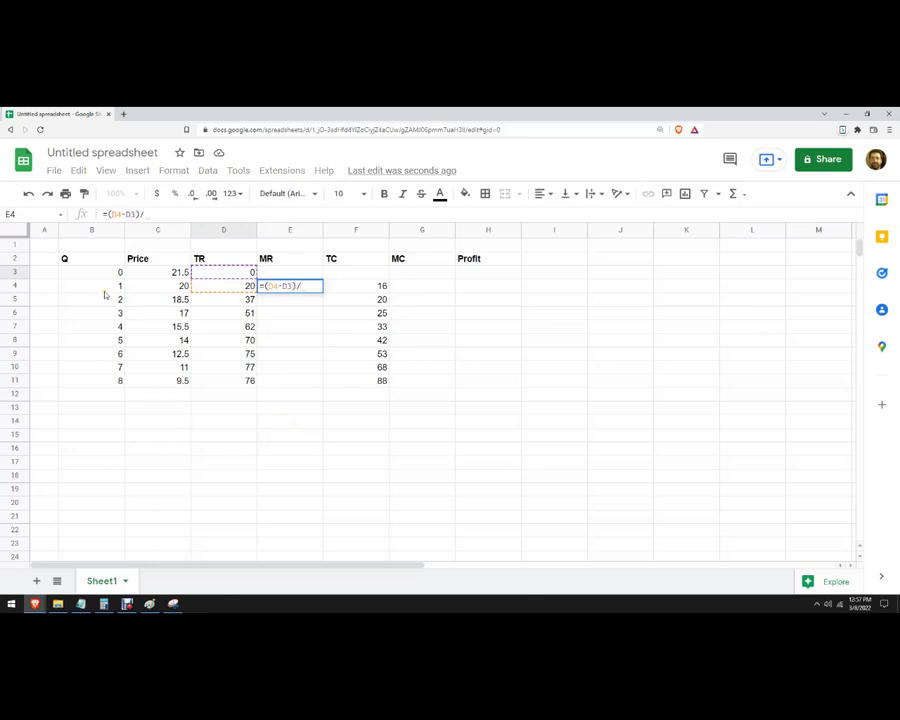
type("(")
left_click(107, 286)
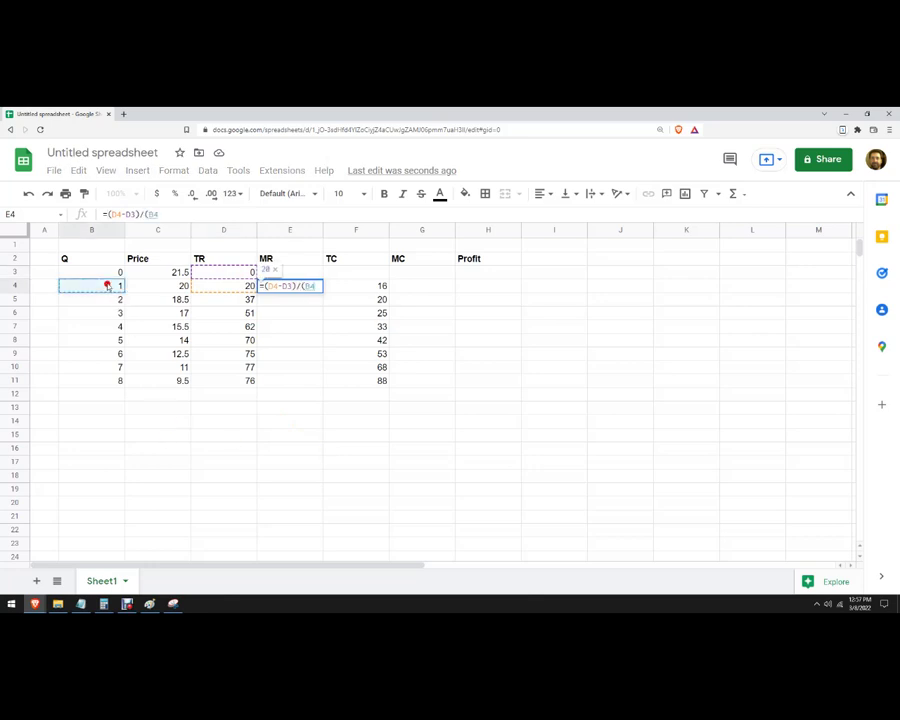
type("-")
left_click(91, 275)
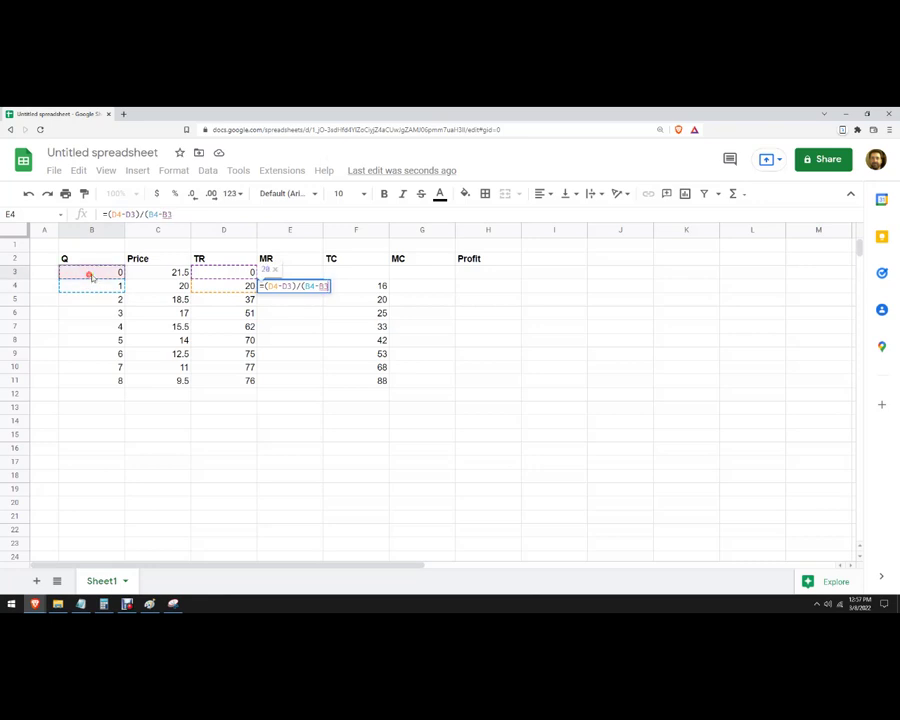
type(")")
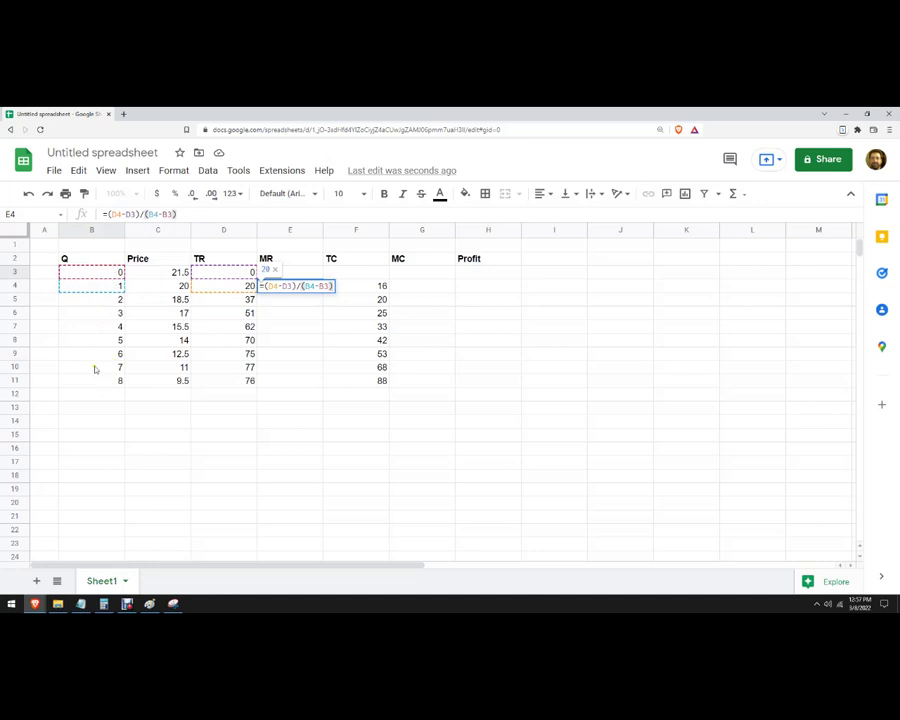
key("Return")
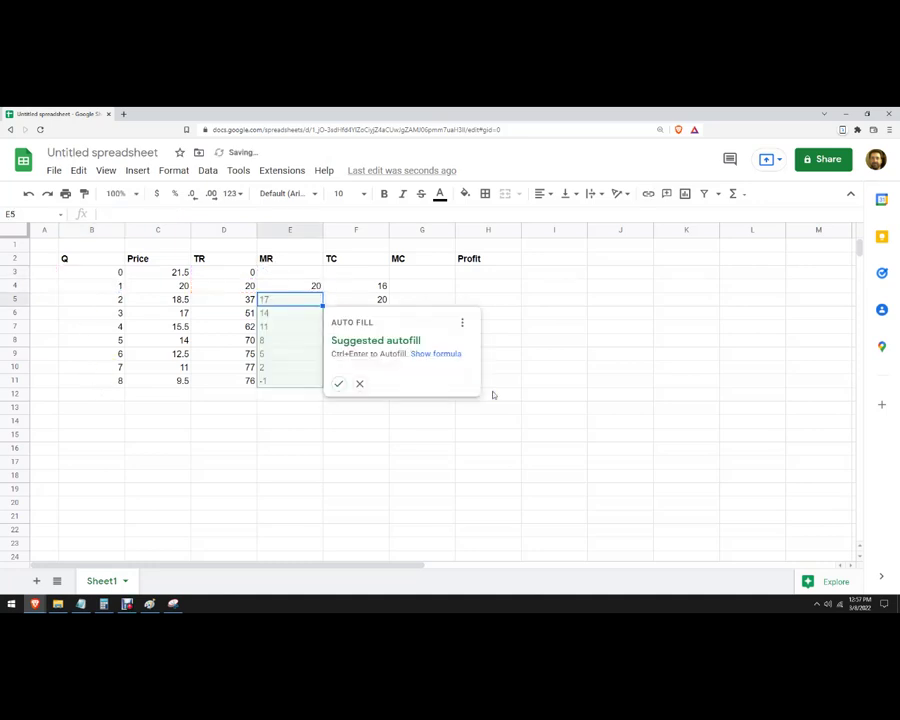
left_click(339, 384)
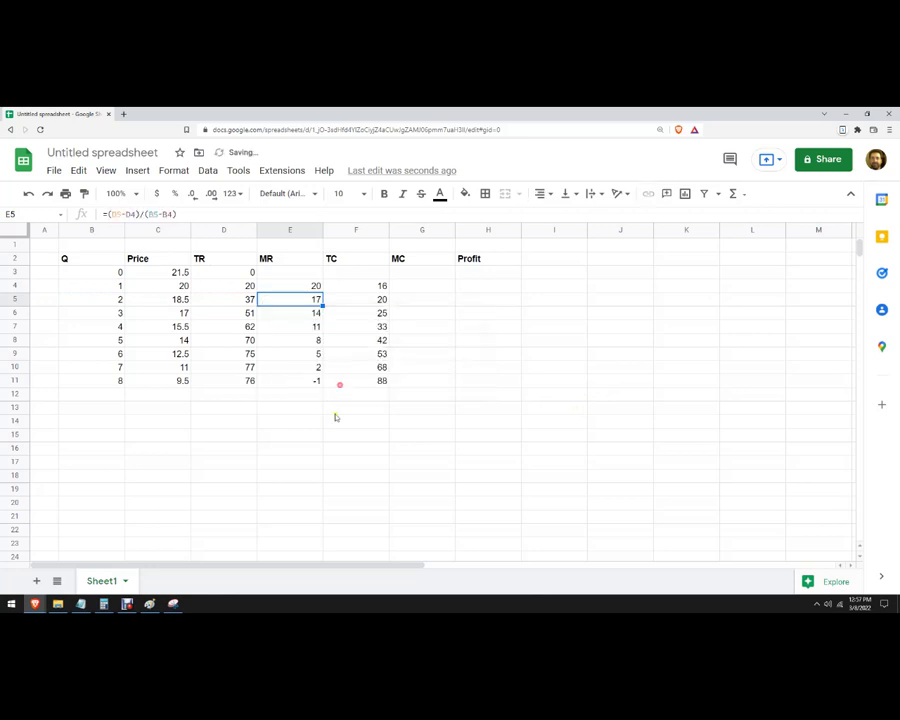
left_click(311, 424)
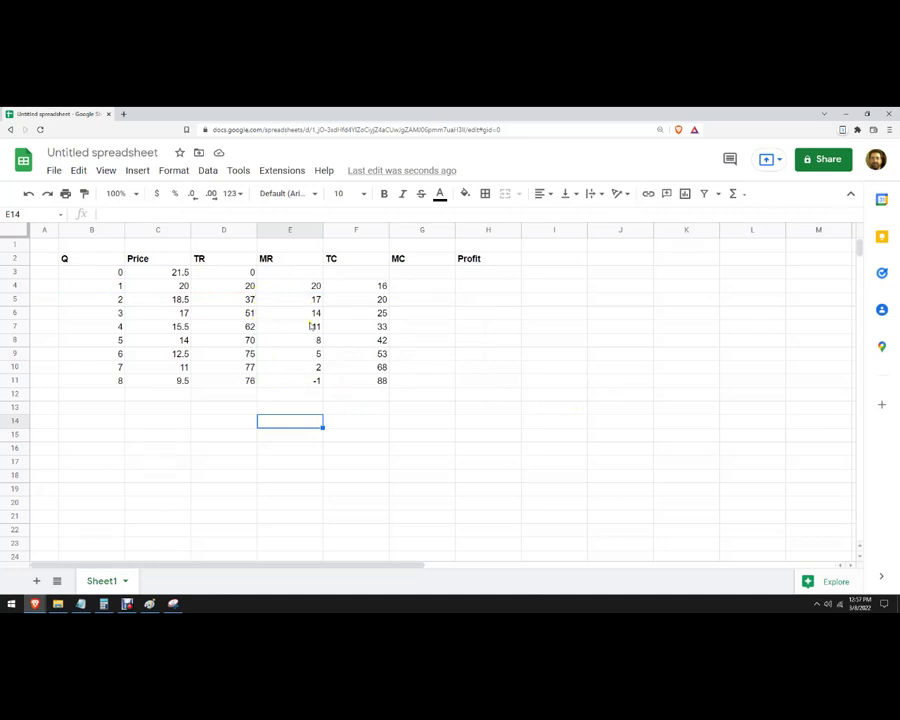
left_click(406, 288)
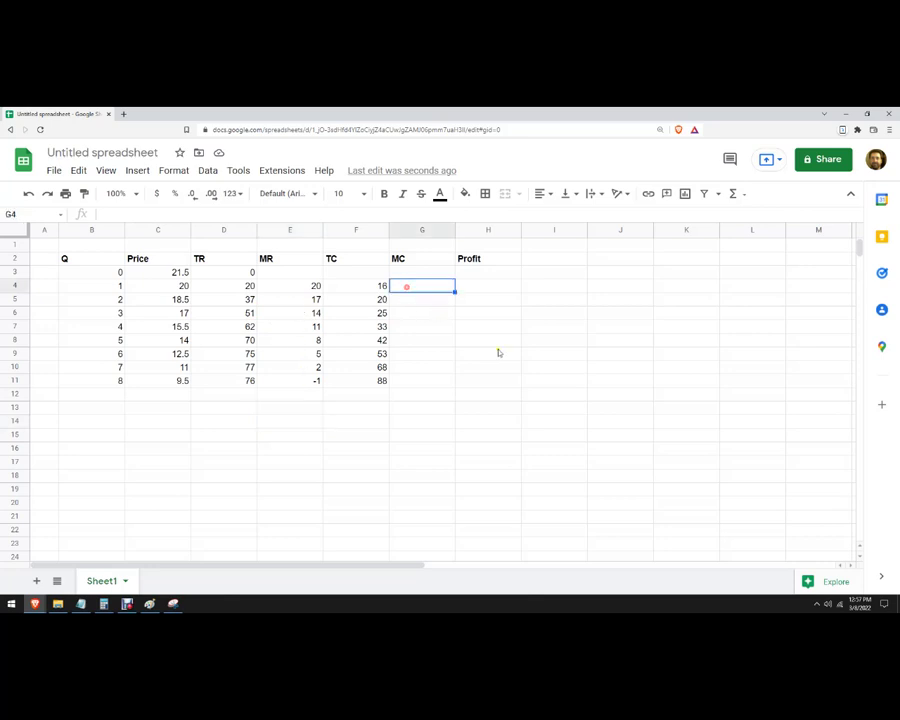
type("=")
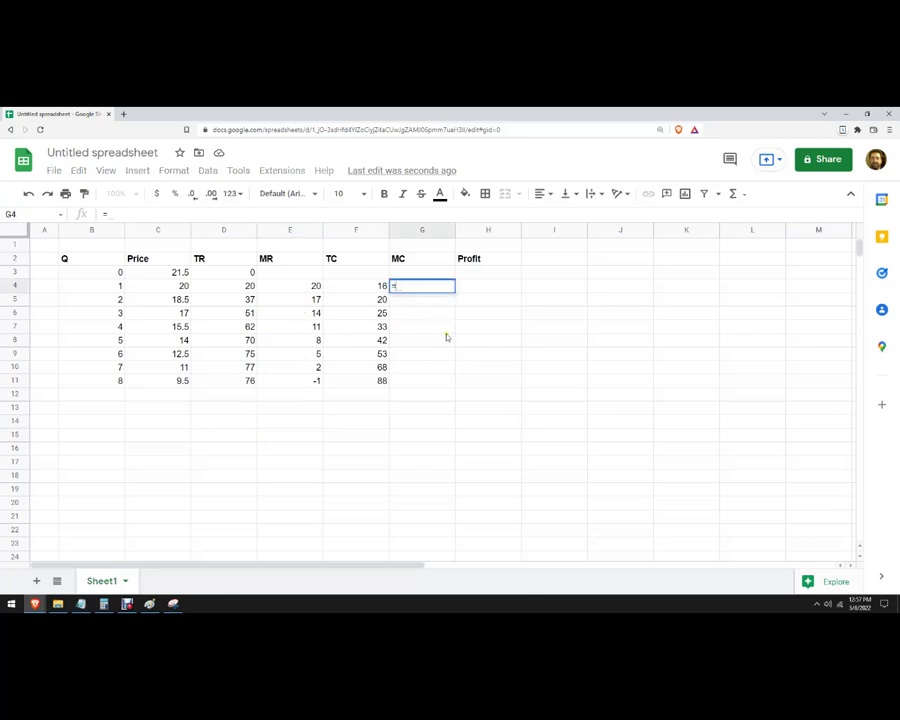
key("Escape")
type("=")
key("Escape")
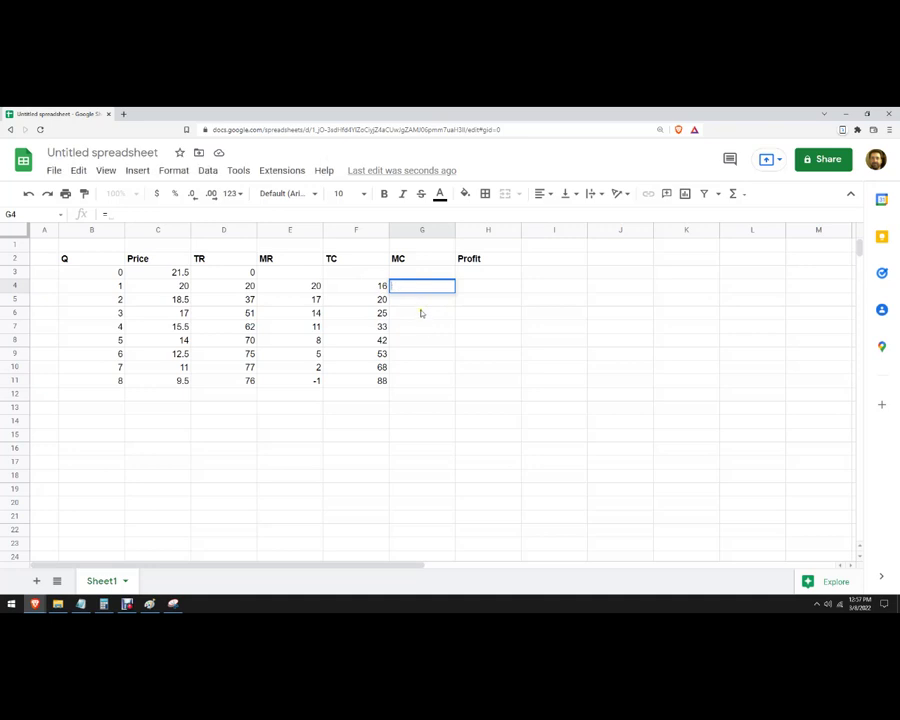
Enter =(F5-F4)/(B5-B4) as the marginal cost in G5 and fill the formula down the MC column to G11.
left_click(408, 298)
type("=")
left_click(359, 300)
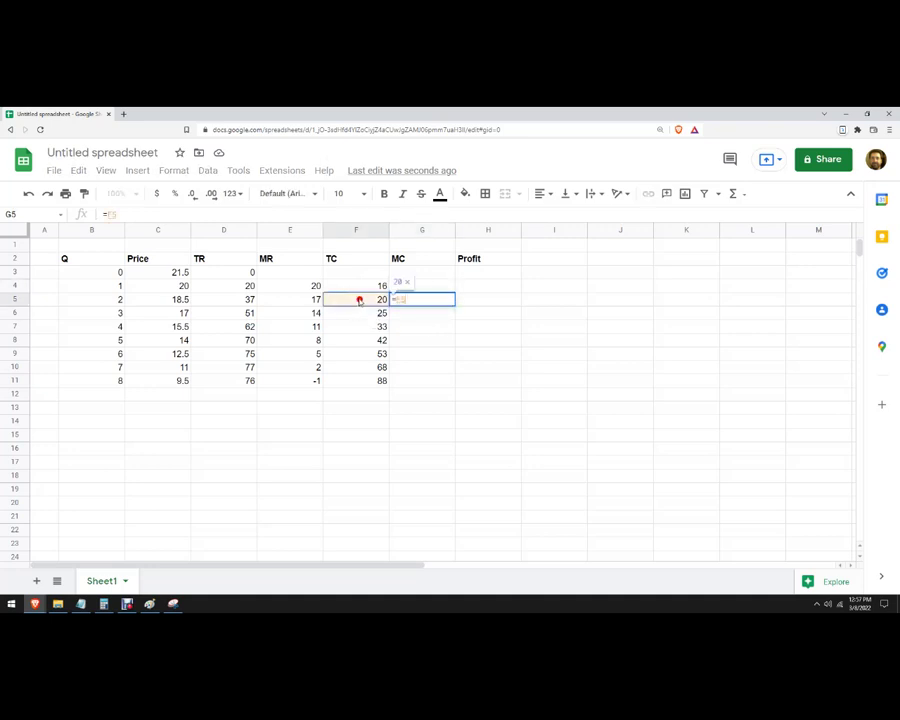
type("-")
left_click(370, 288)
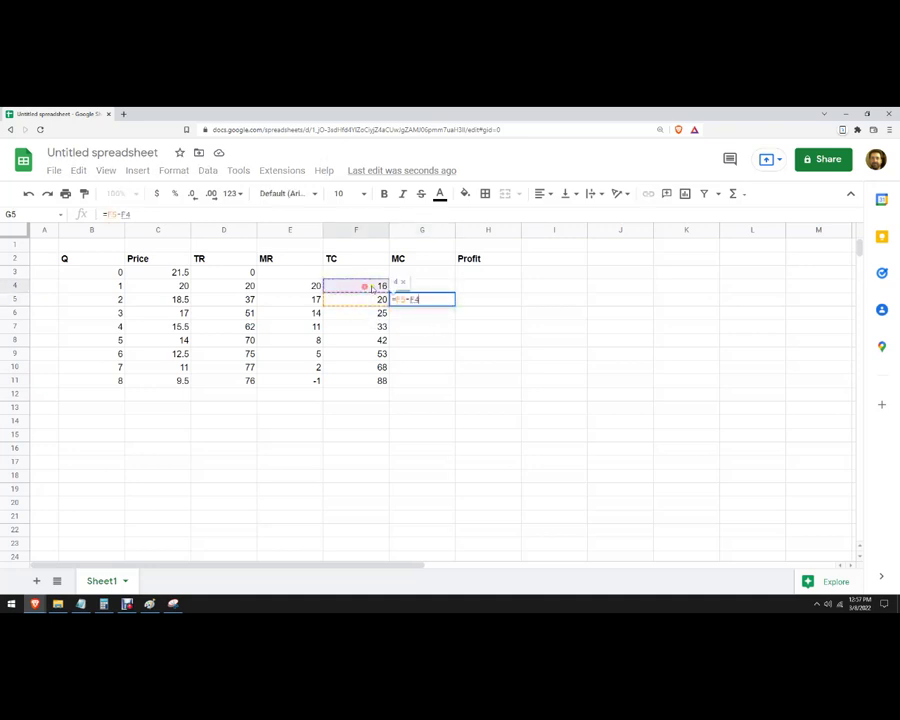
left_click(396, 298)
type("(")
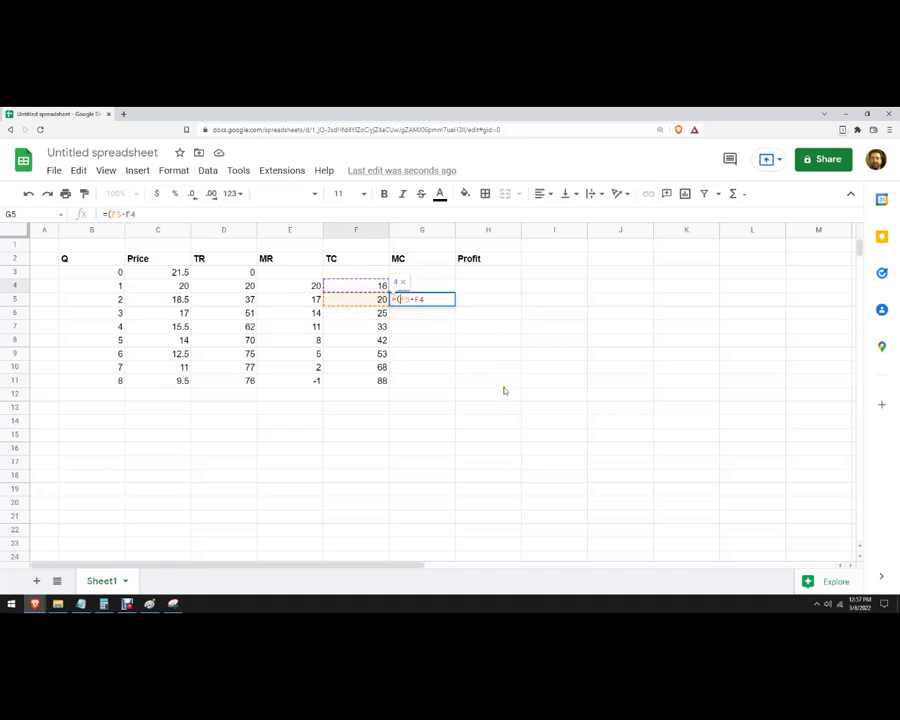
left_click(427, 299)
type(")/")
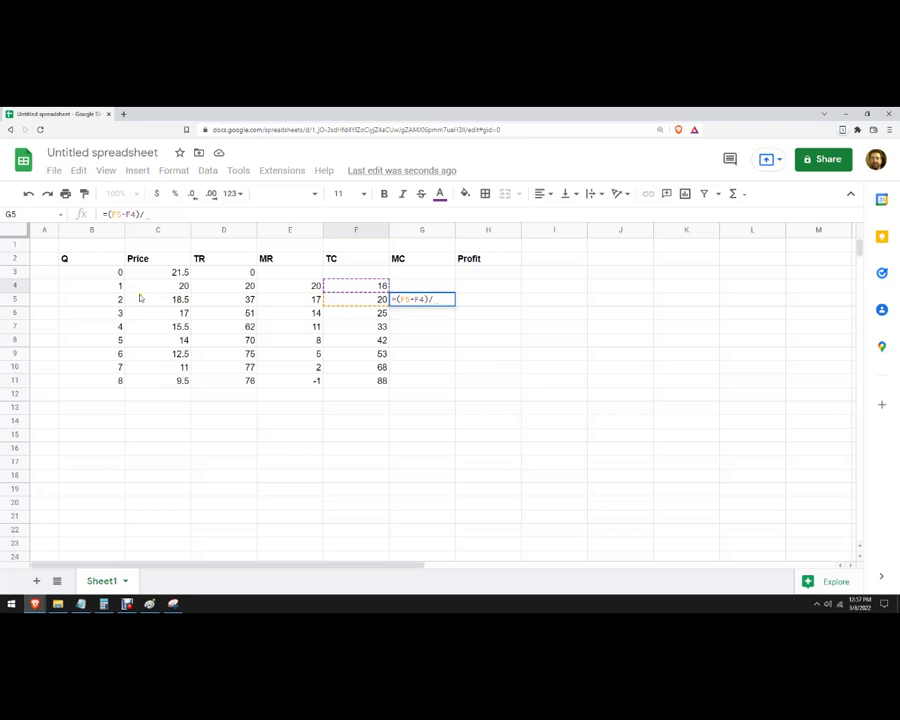
left_click(108, 299)
type("-")
left_click(105, 284)
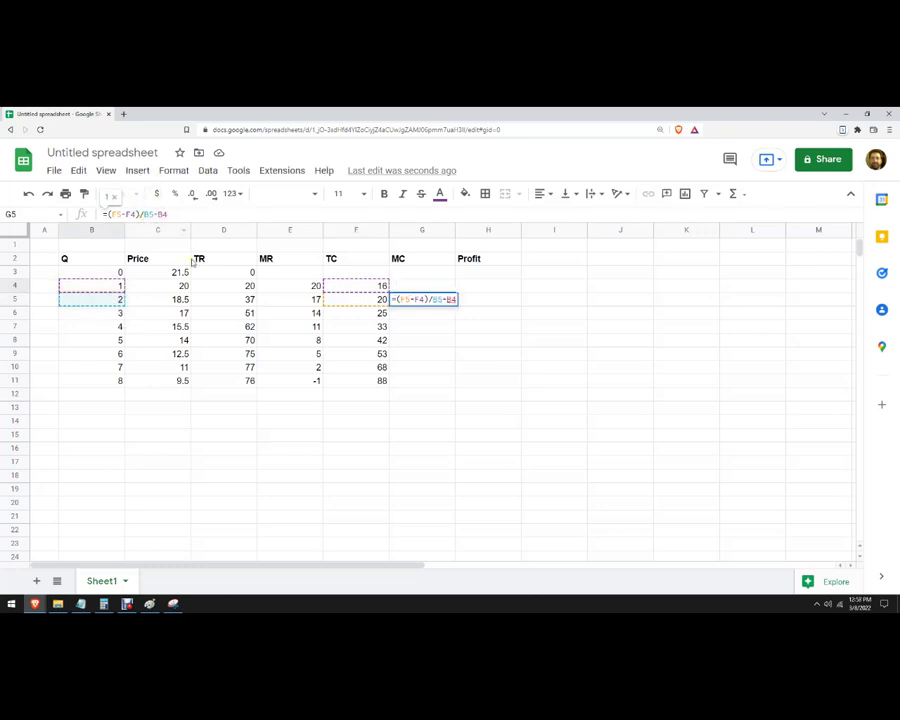
key("Left")
key("Left")
key("Left")
key("Left")
key("Left")
type("(")
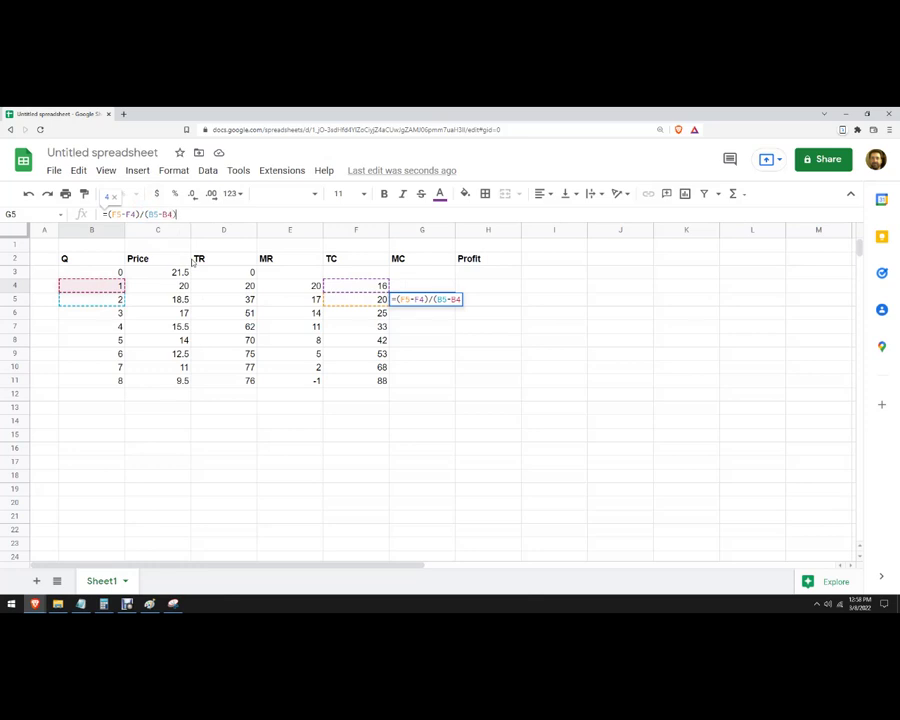
key("Return")
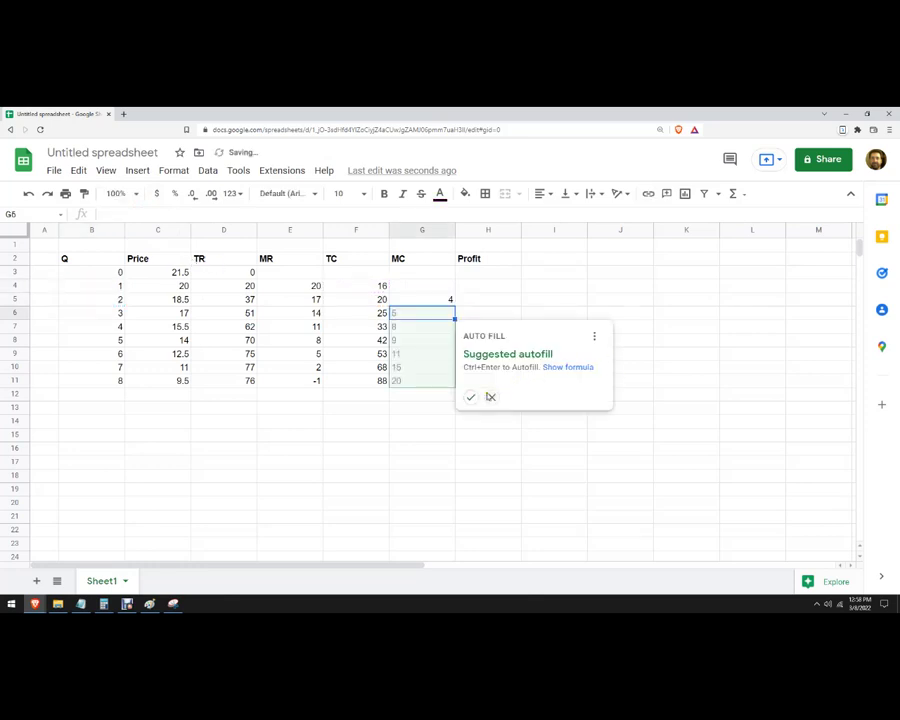
left_click(470, 396)
left_click(560, 436)
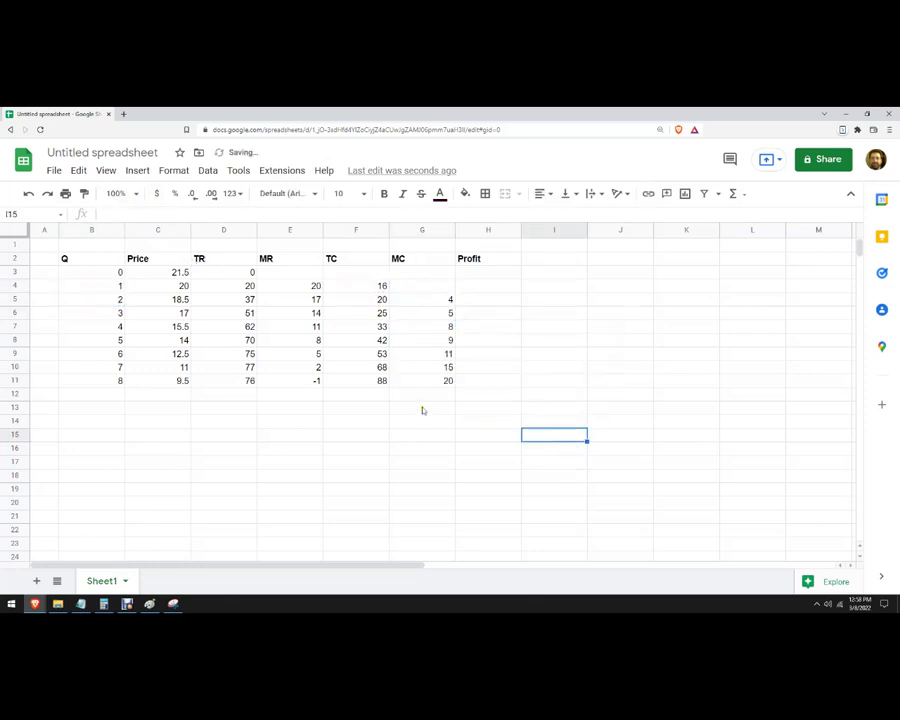
Enter =D4-F4 as the profit for quantity 1 in H4.
left_click(475, 288)
type("=")
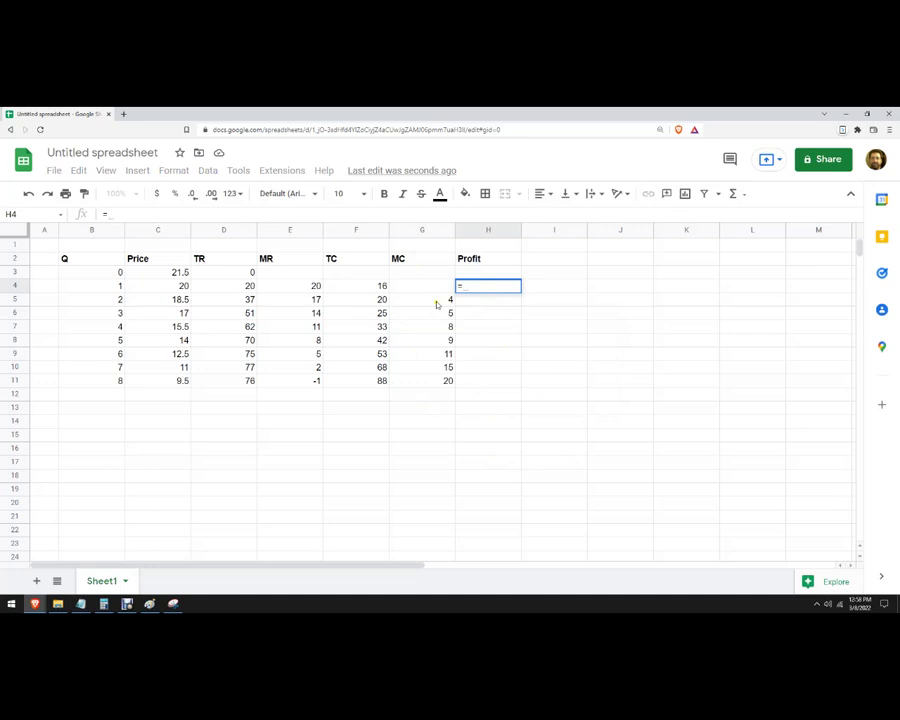
left_click(242, 288)
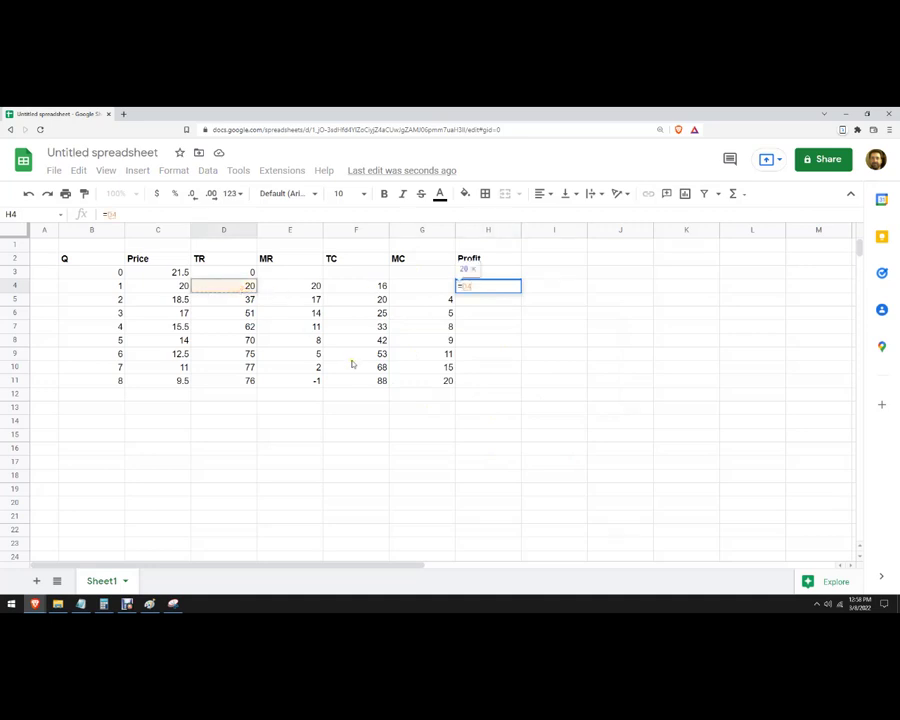
type("-")
left_click(338, 290)
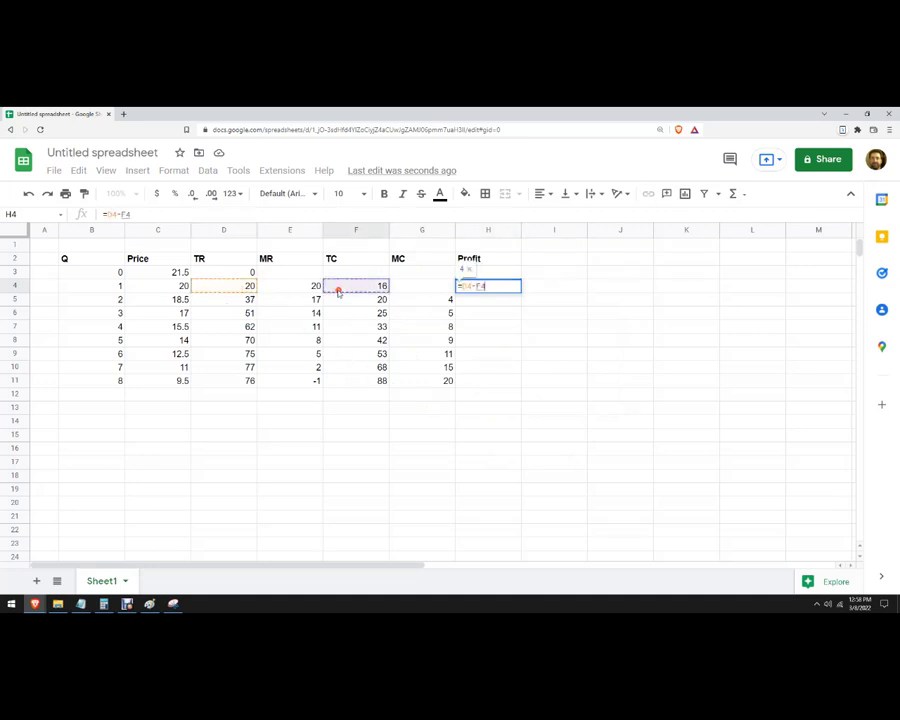
key("Return")
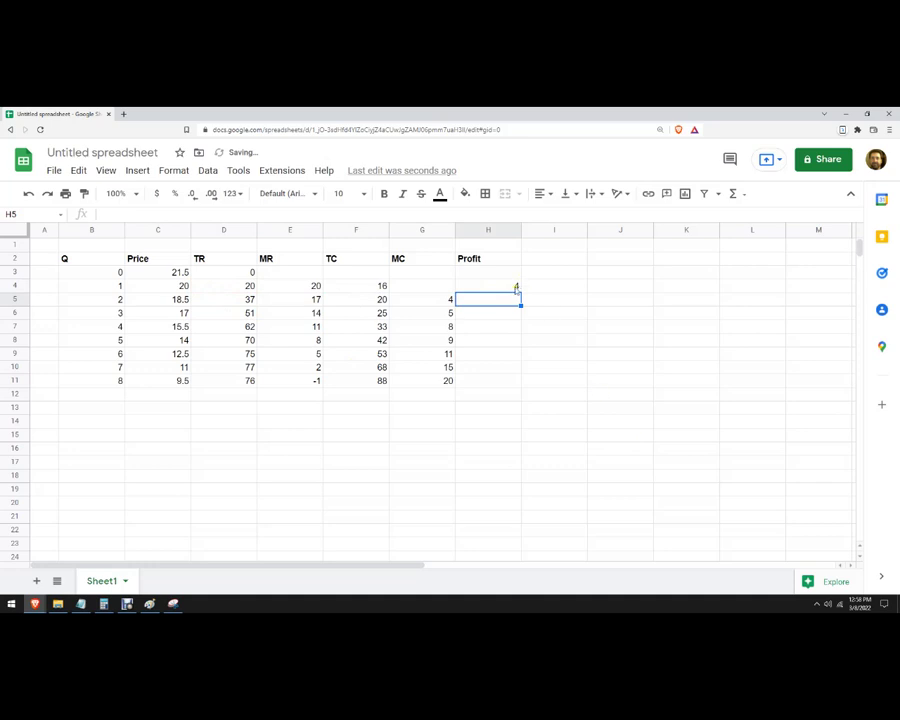
Fill the profit formula from H4 down the Profit column to H11.
left_click(516, 287)
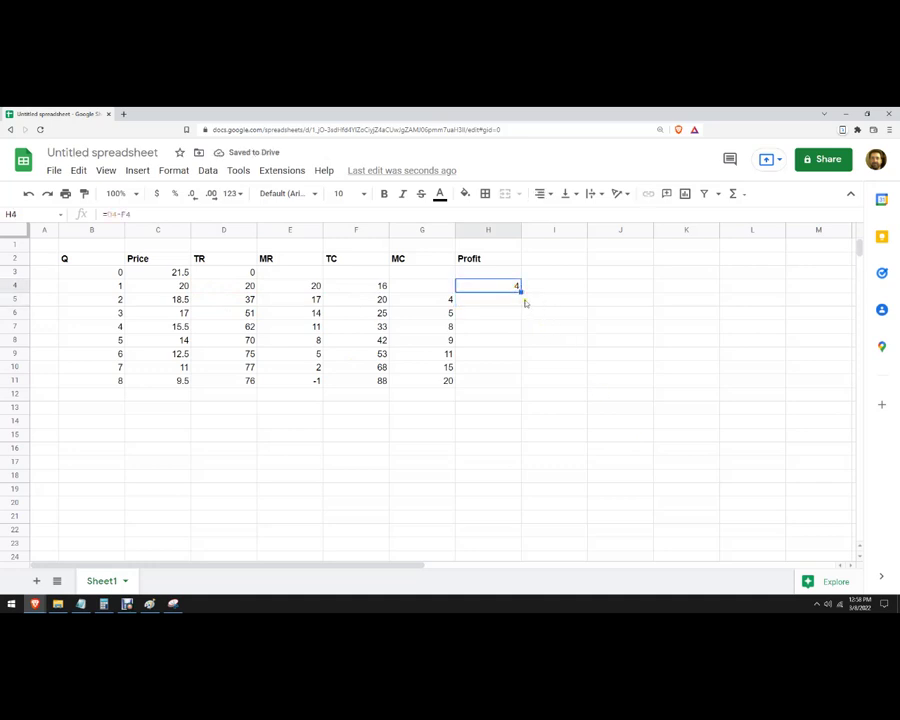
left_click(520, 291)
left_click_drag(520, 291, 523, 382)
left_click(635, 380)
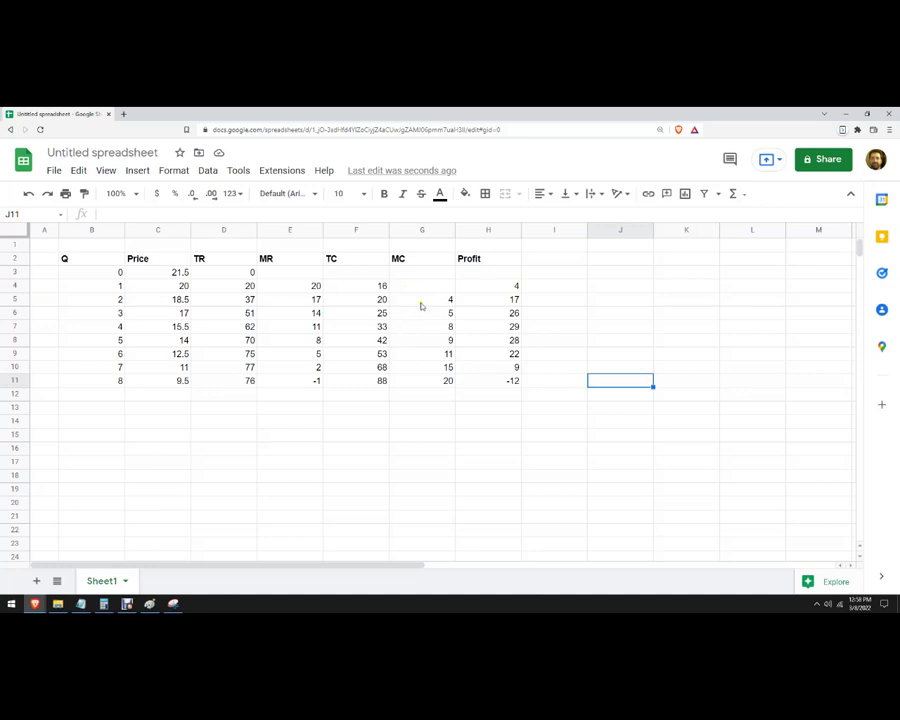
Narrow the TC column F to about half its width so the MR and MC columns sit closer together for comparison.
left_click(421, 300)
left_click(287, 299)
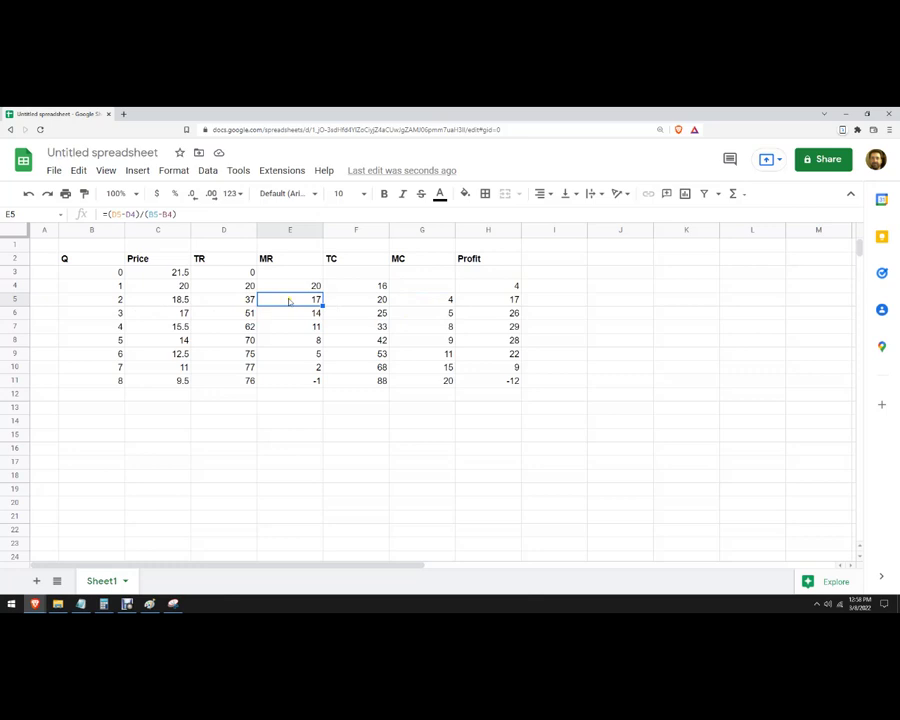
left_click(440, 302)
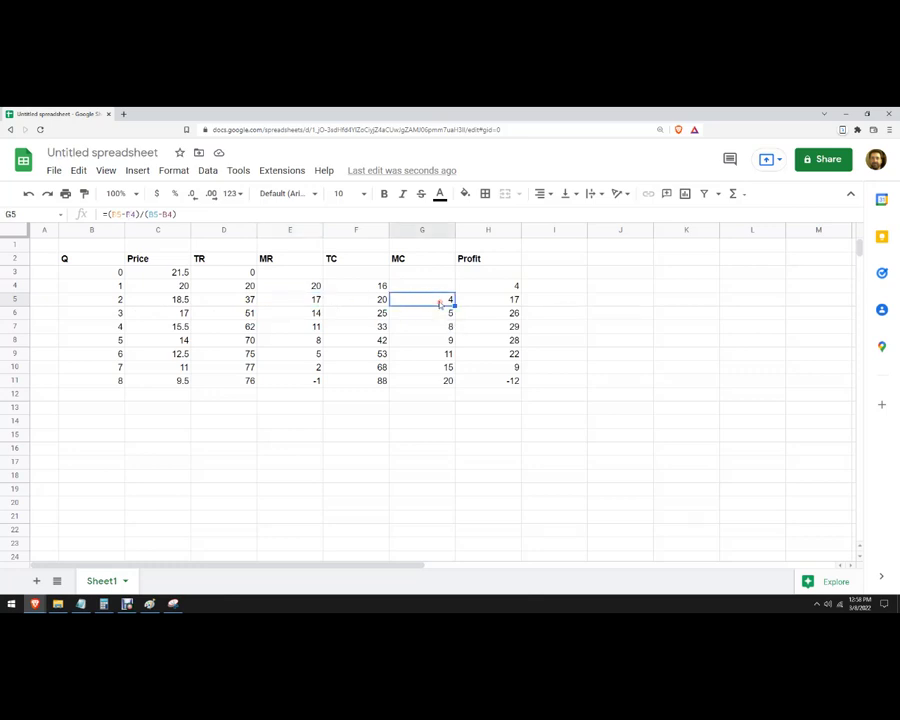
left_click_drag(389, 230, 343, 230)
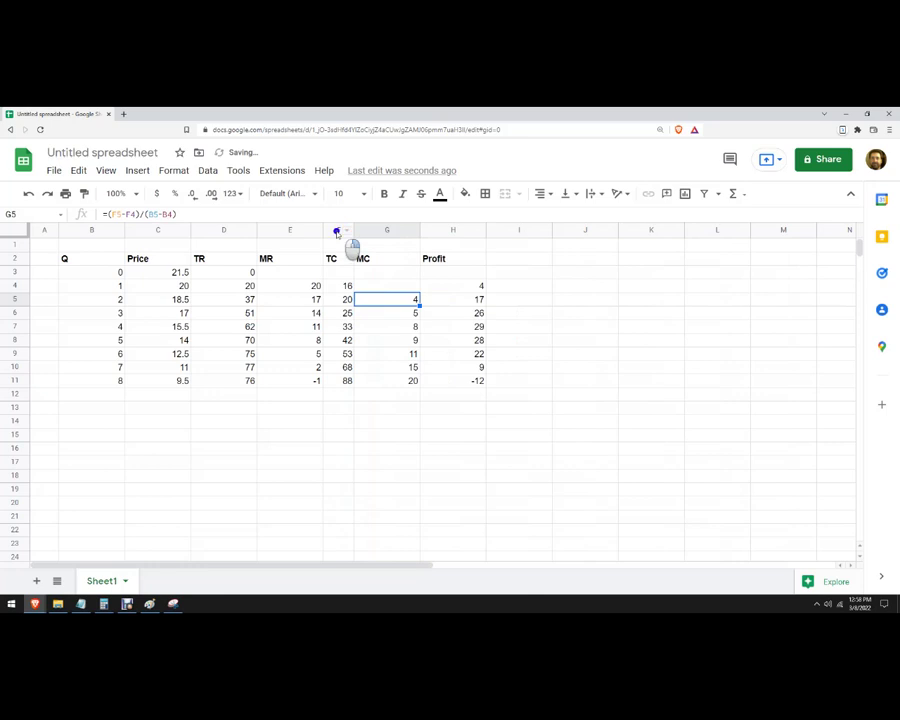
right_click(336, 231)
scroll(387, 514, "down", 1)
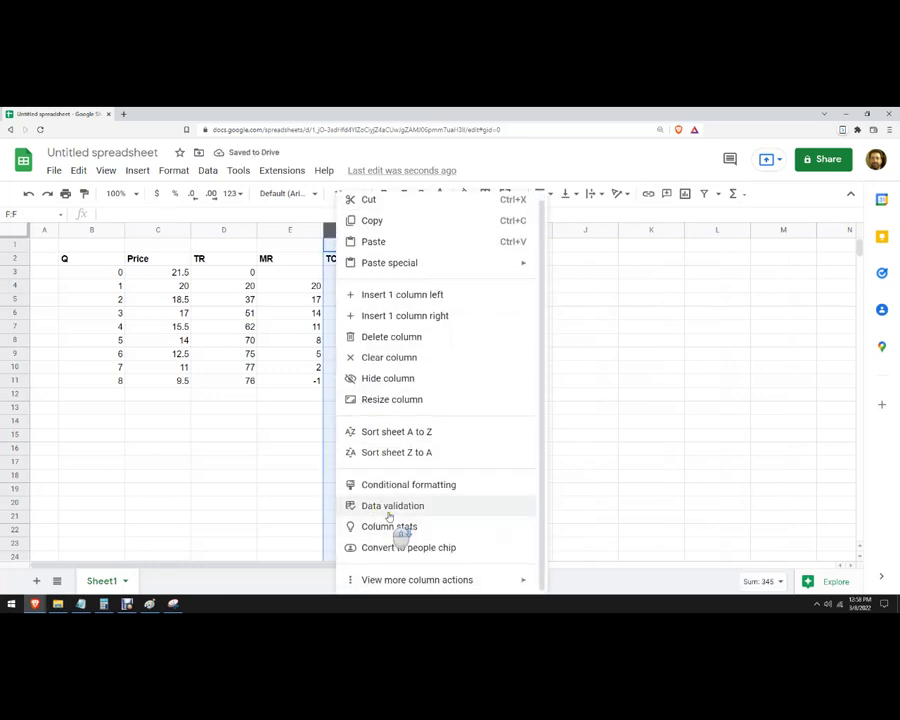
left_click(271, 500)
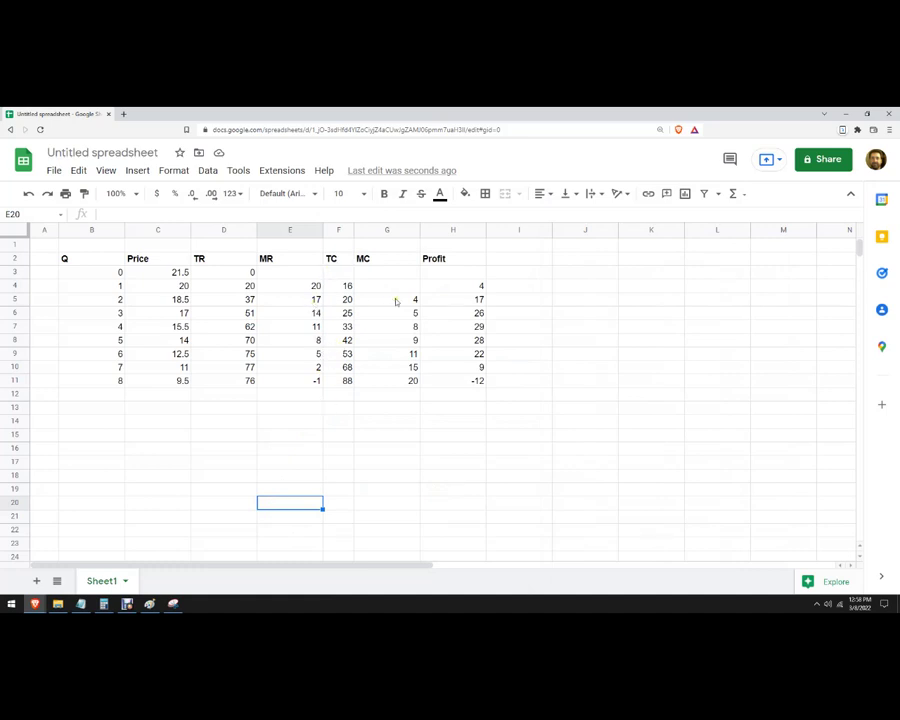
Compare marginal revenue with marginal cost row by row for quantities 3 to 5 to find the profit-maximizing quantity.
left_click(315, 313)
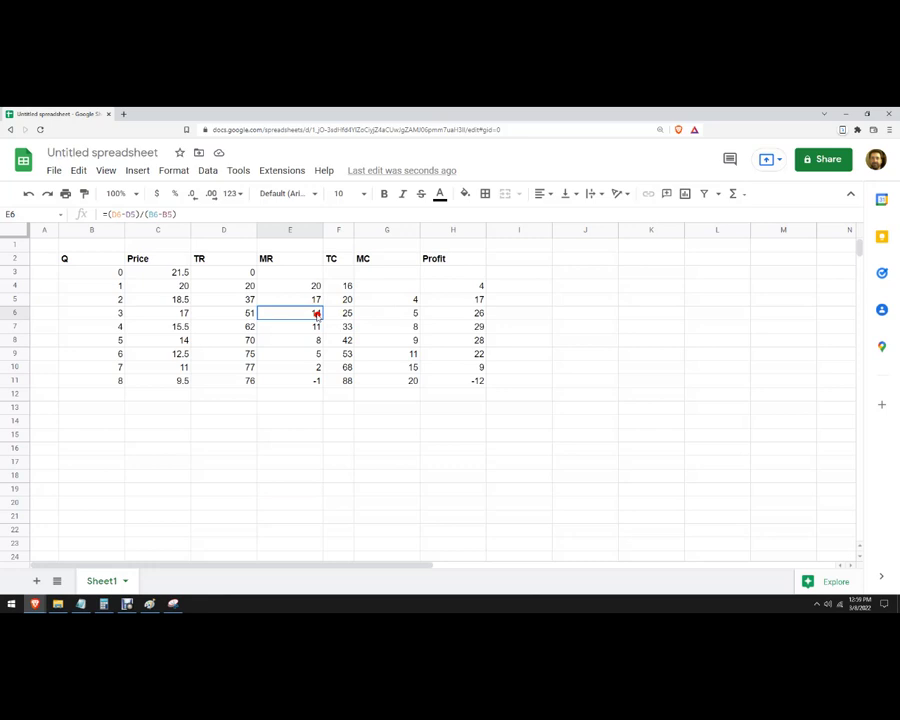
left_click(414, 312)
left_click(307, 329)
left_click(380, 331)
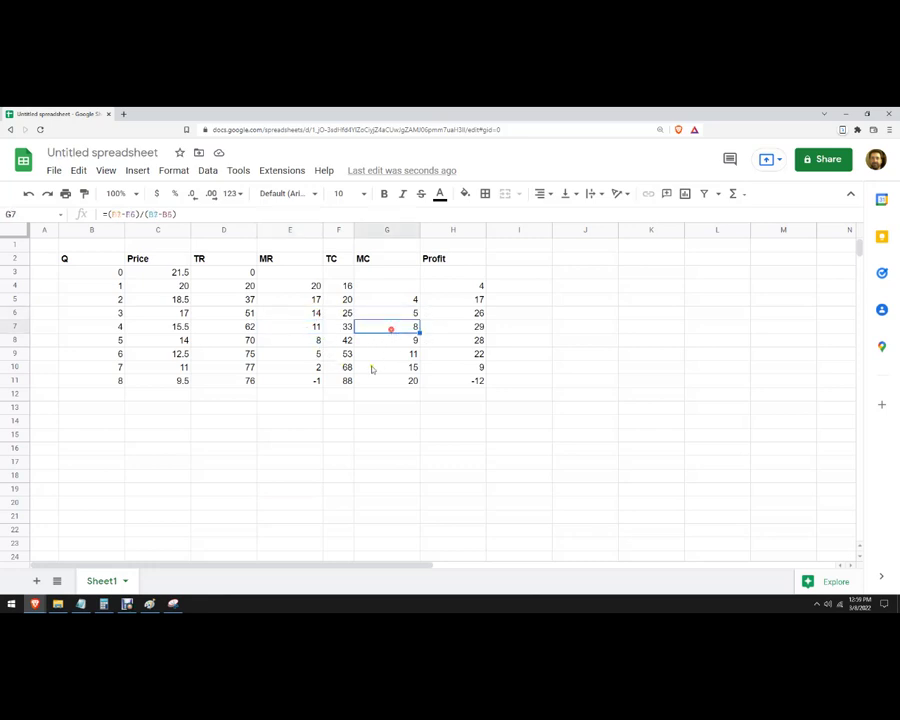
left_click(309, 343)
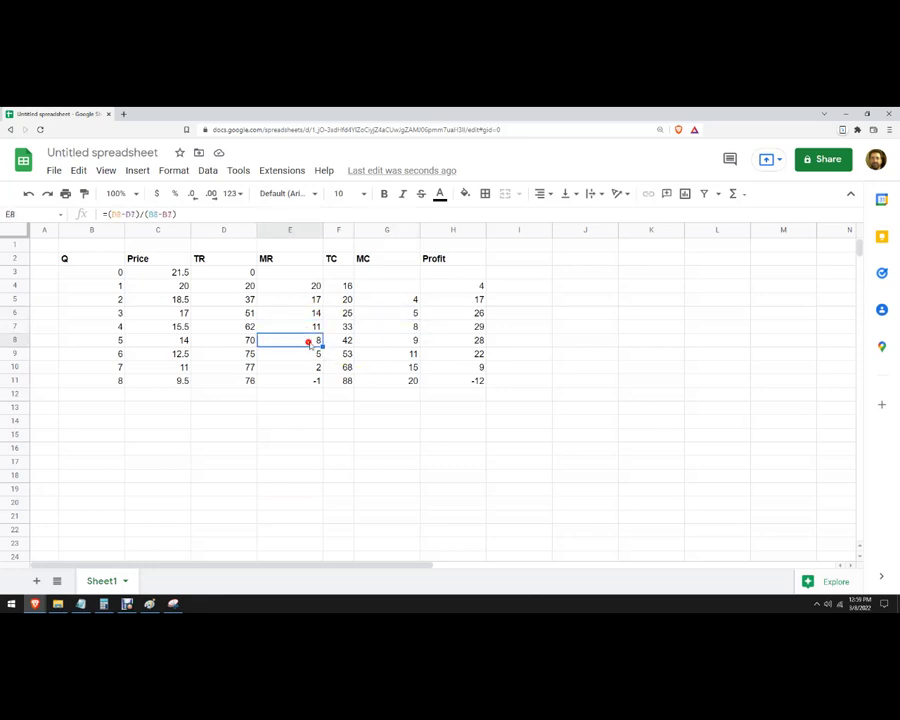
left_click(391, 343)
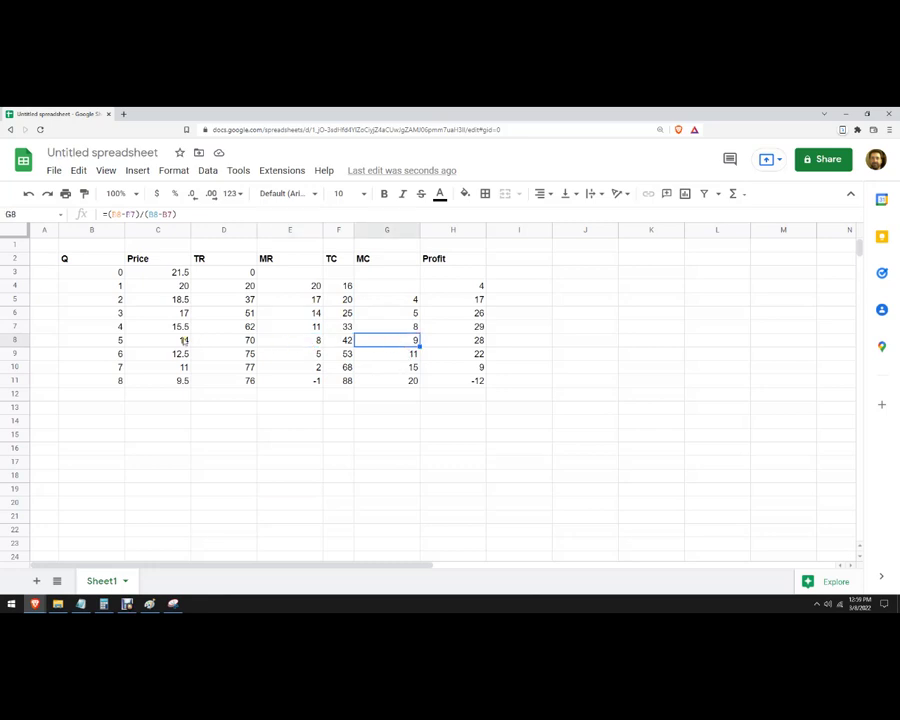
left_click(110, 340)
left_click(52, 327)
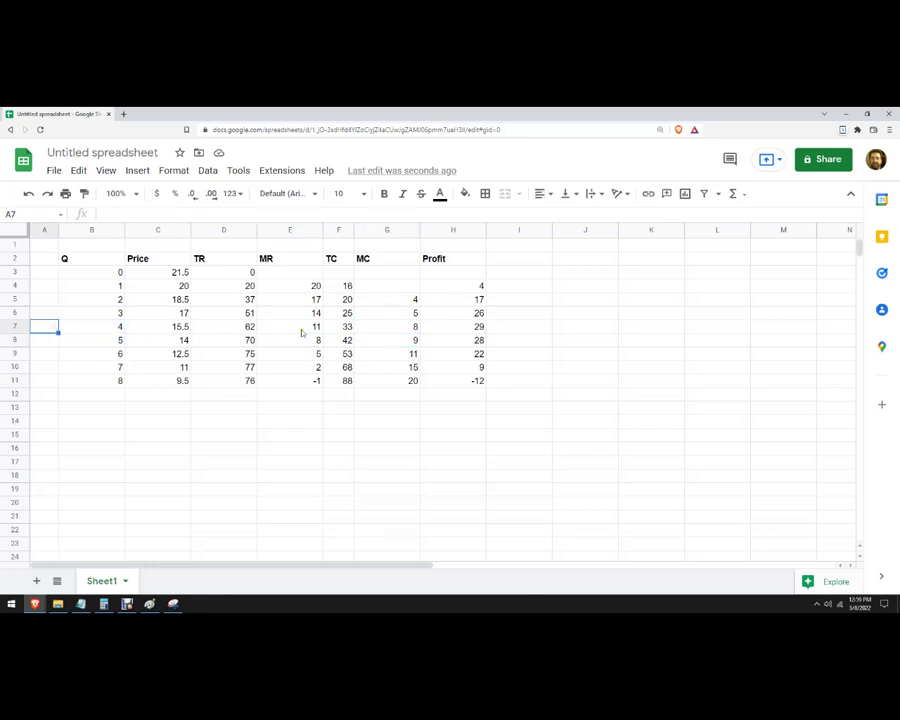
Highlight the quantity 4 row, B7:H7, with a yellow fill.
left_click_drag(115, 327, 460, 326)
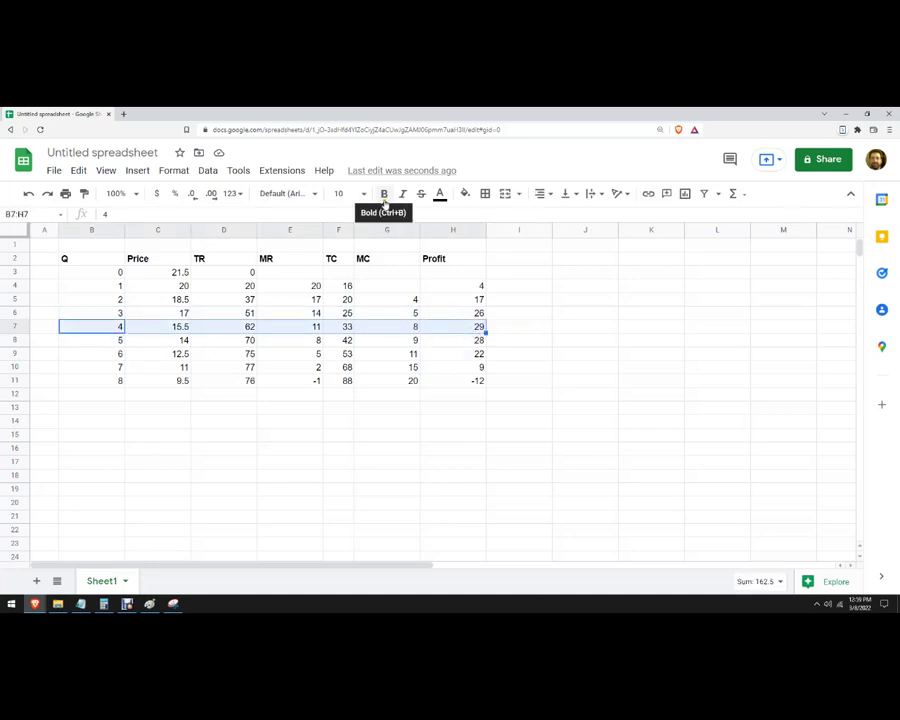
left_click(465, 193)
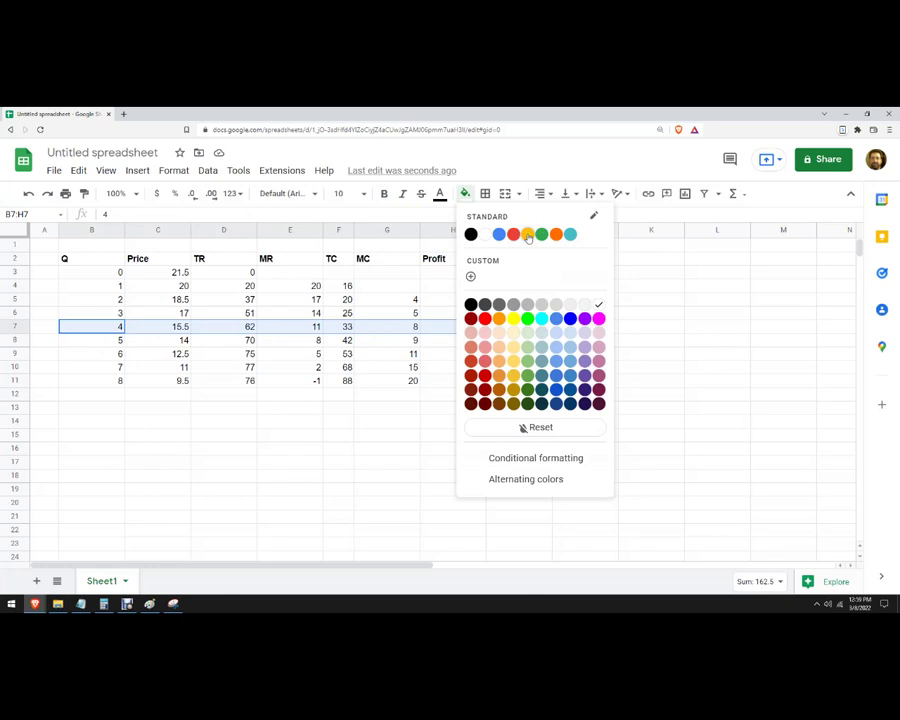
left_click(513, 318)
left_click(541, 348)
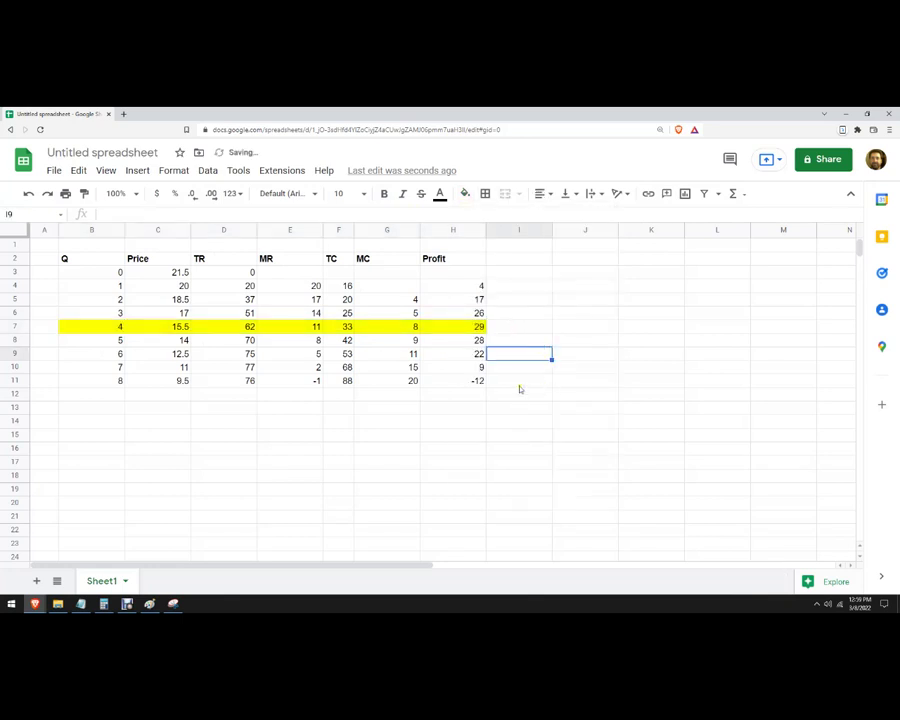
left_click(505, 327)
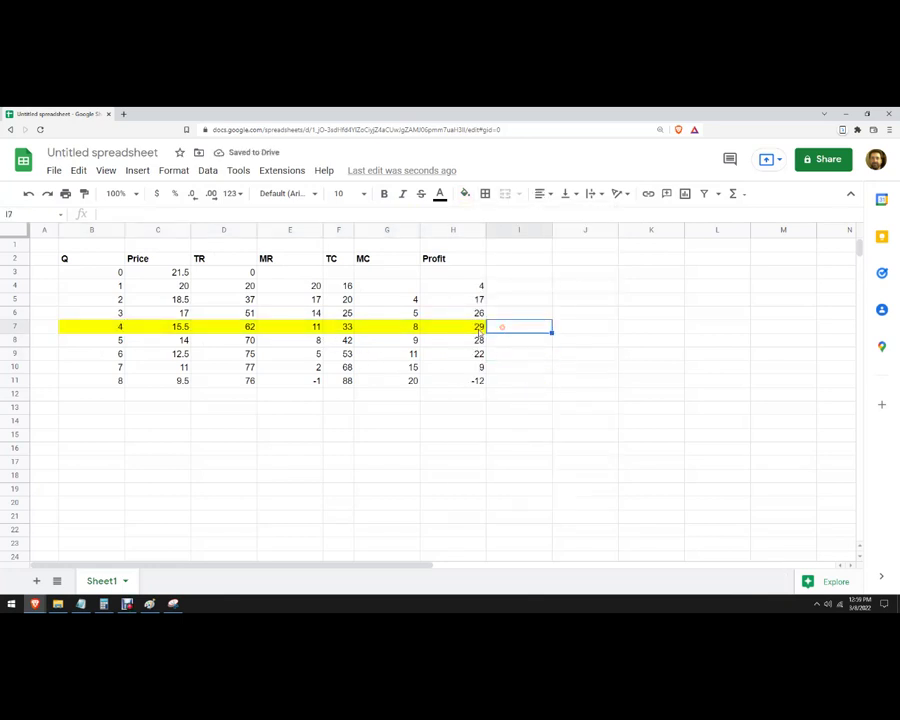